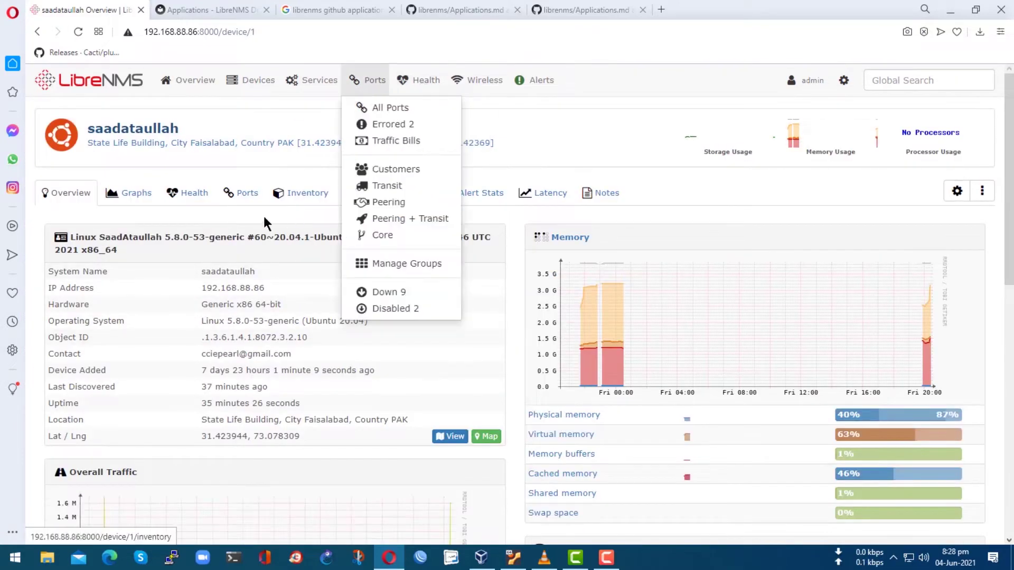
Open the Ubuntu host's device settings at the Applications page
click(982, 194)
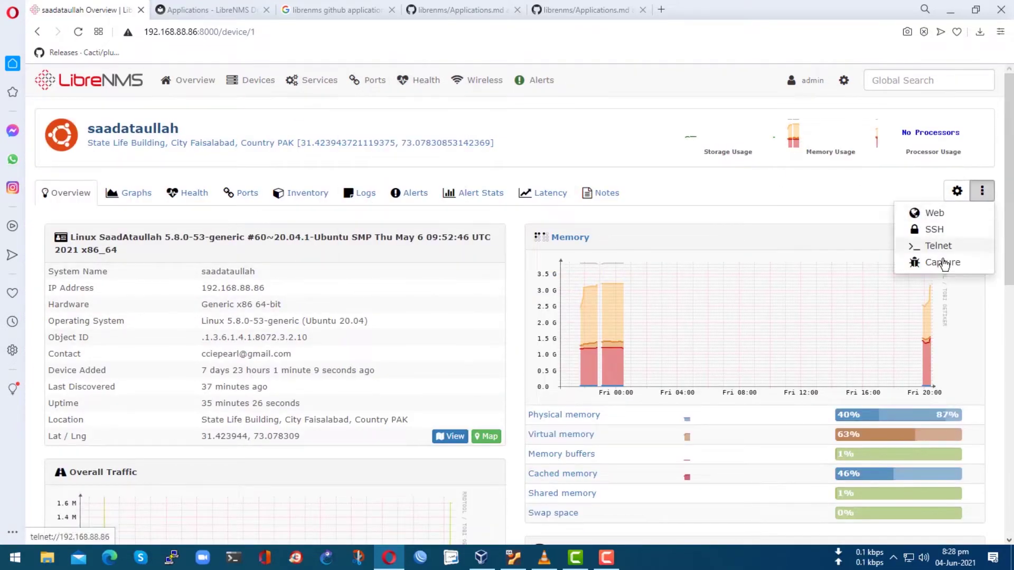
click(956, 191)
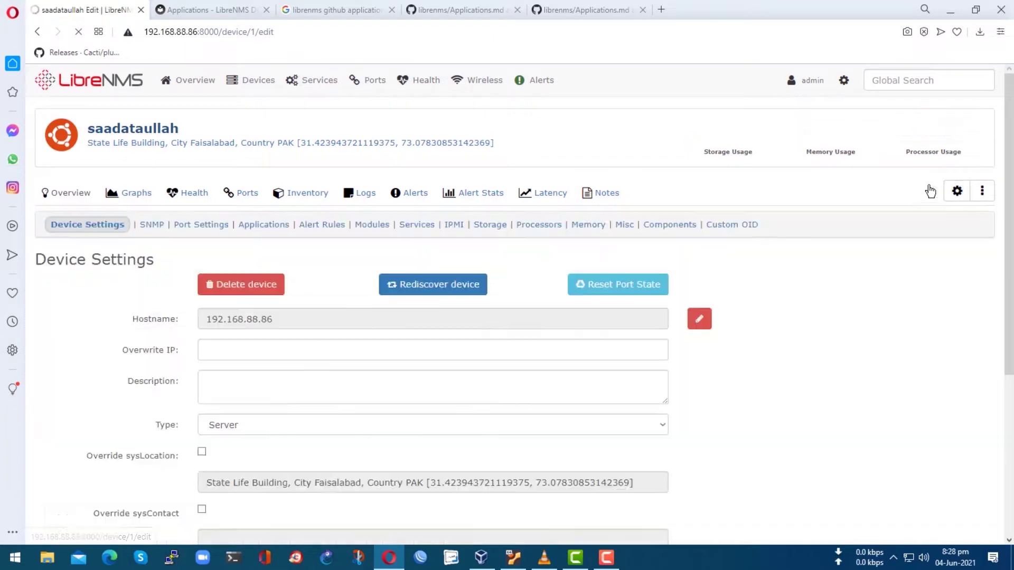
click(265, 233)
scroll(347, 367, down, 3)
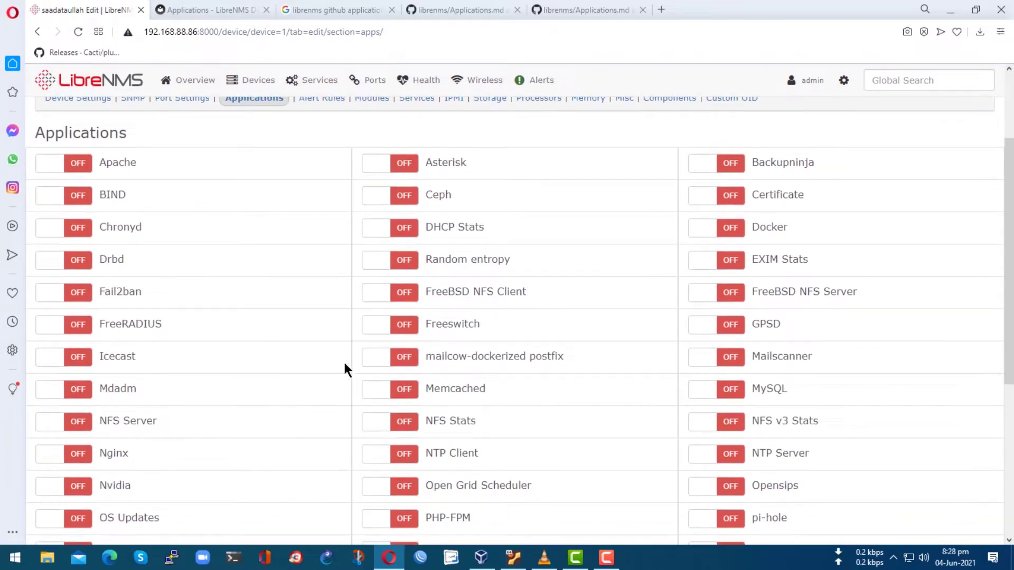
Review the application toggles, such as Apache and Nginx, and their on/off states
mouse_move(58, 140)
mouse_down()
mouse_move(132, 195)
mouse_move(224, 194)
mouse_up()
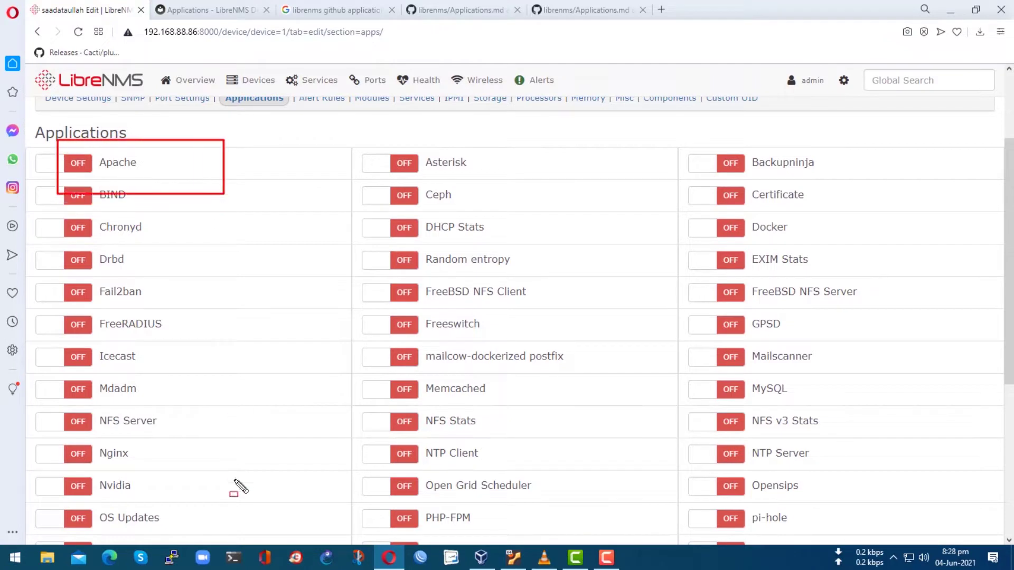
drag(48, 437, 157, 458)
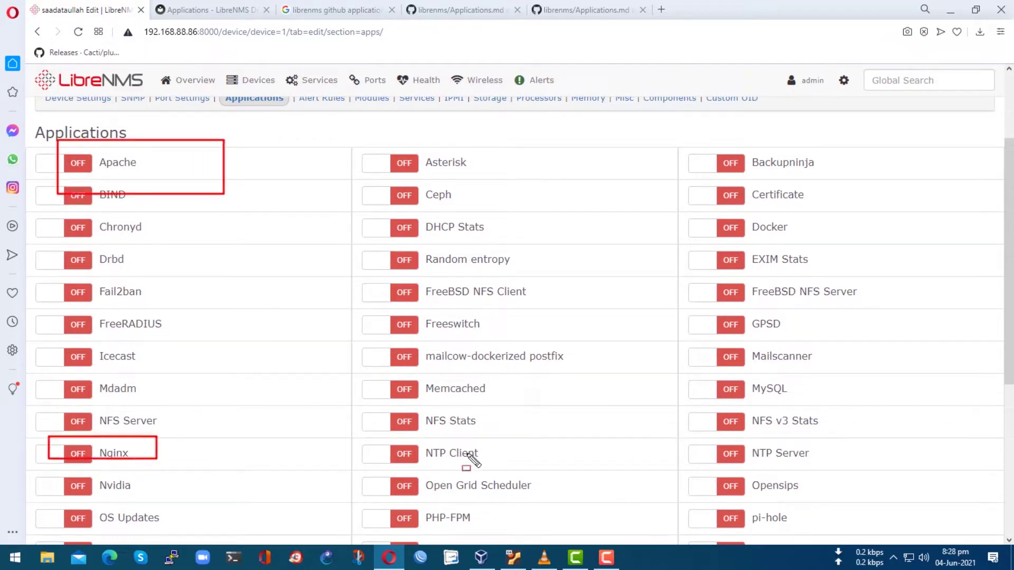
mouse_move(709, 181)
mouse_down()
mouse_move(723, 207)
mouse_move(825, 209)
mouse_up()
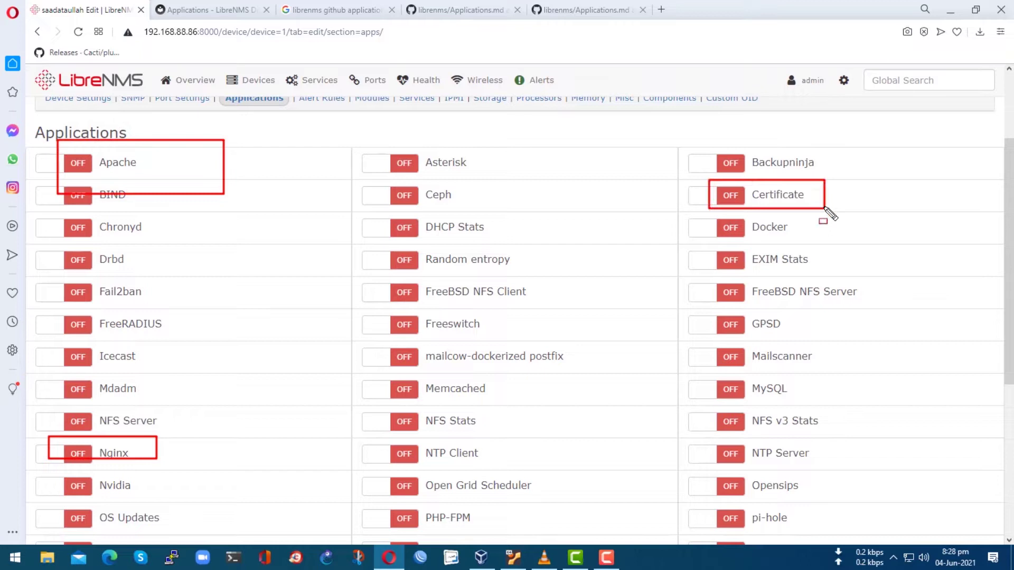
drag(718, 214, 851, 242)
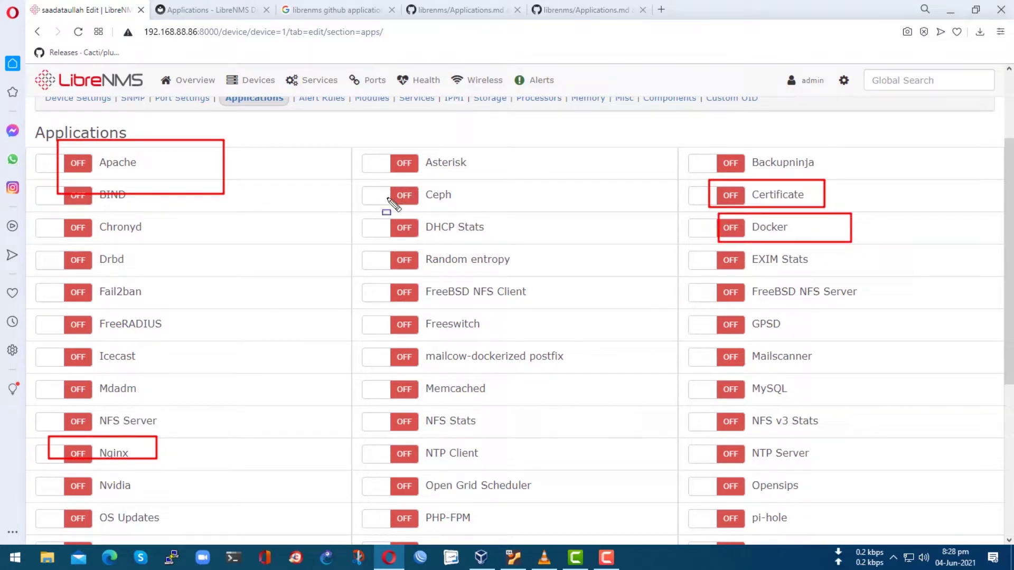
mouse_move(378, 175)
mouse_down()
mouse_move(387, 191)
mouse_move(508, 240)
mouse_up()
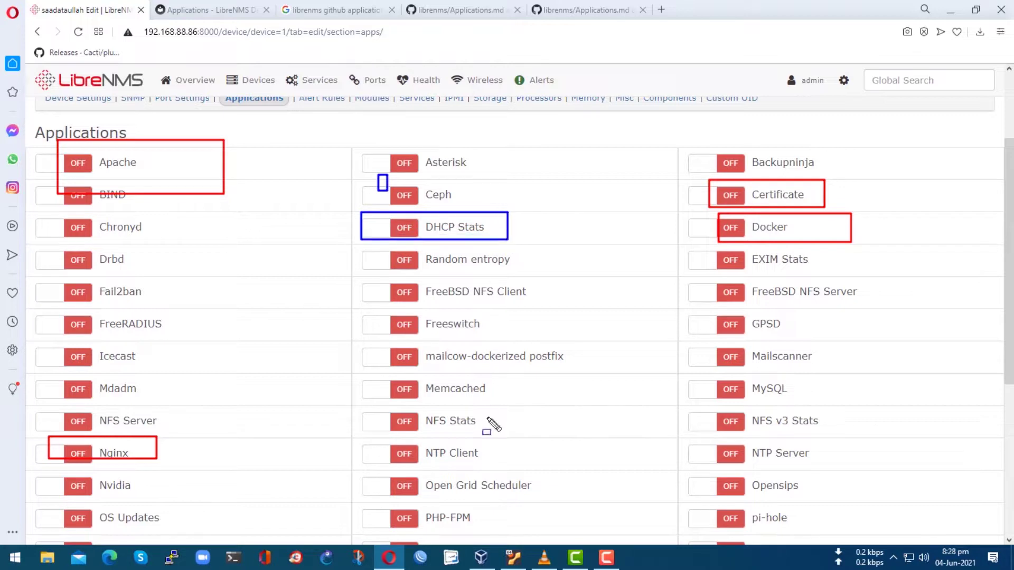
drag(364, 432, 509, 461)
mouse_move(384, 501)
mouse_down()
mouse_move(506, 539)
mouse_move(540, 534)
mouse_up()
drag(708, 375, 860, 410)
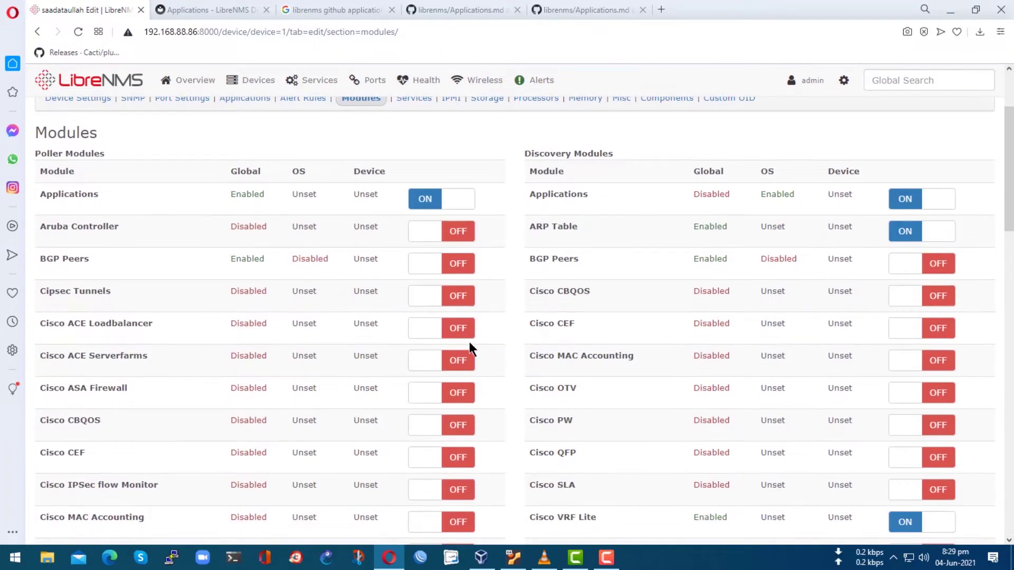
Check that the Applications poller and discovery modules are on, then list server devices
mouse_move(32, 179)
mouse_down()
mouse_move(163, 214)
mouse_move(407, 207)
mouse_up()
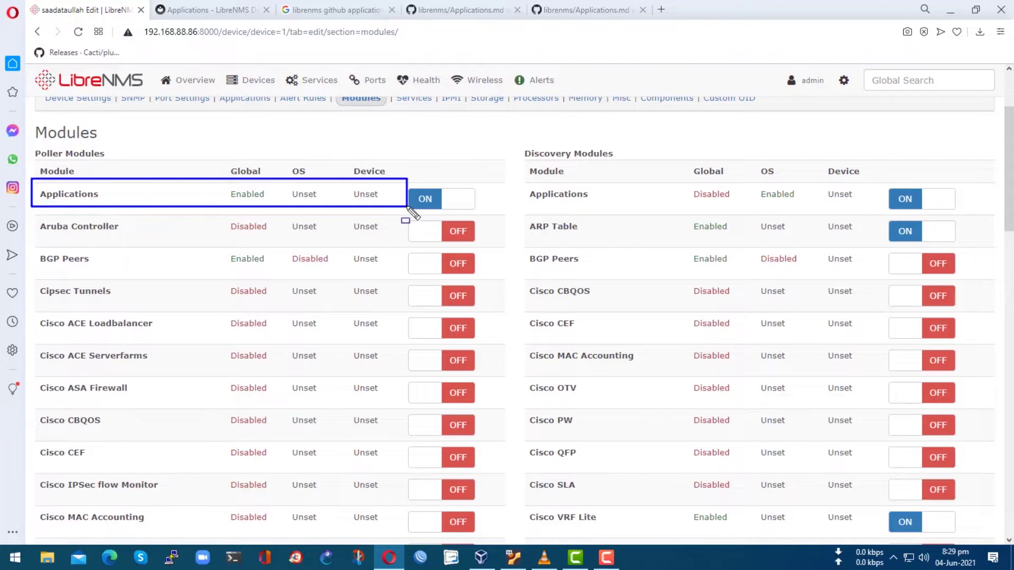
mouse_move(515, 181)
mouse_down()
mouse_move(713, 243)
mouse_move(957, 216)
mouse_move(960, 203)
mouse_up()
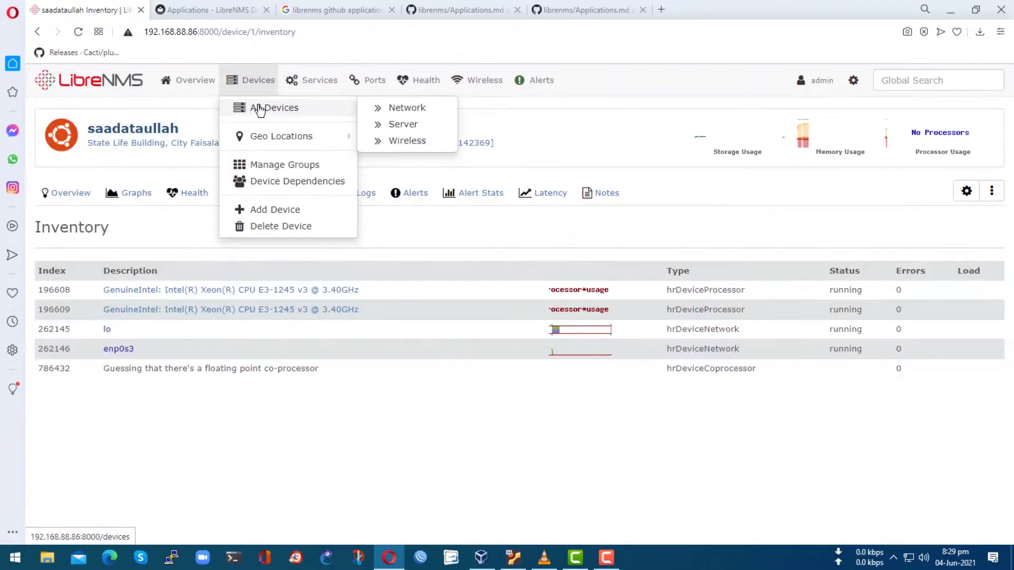
click(414, 124)
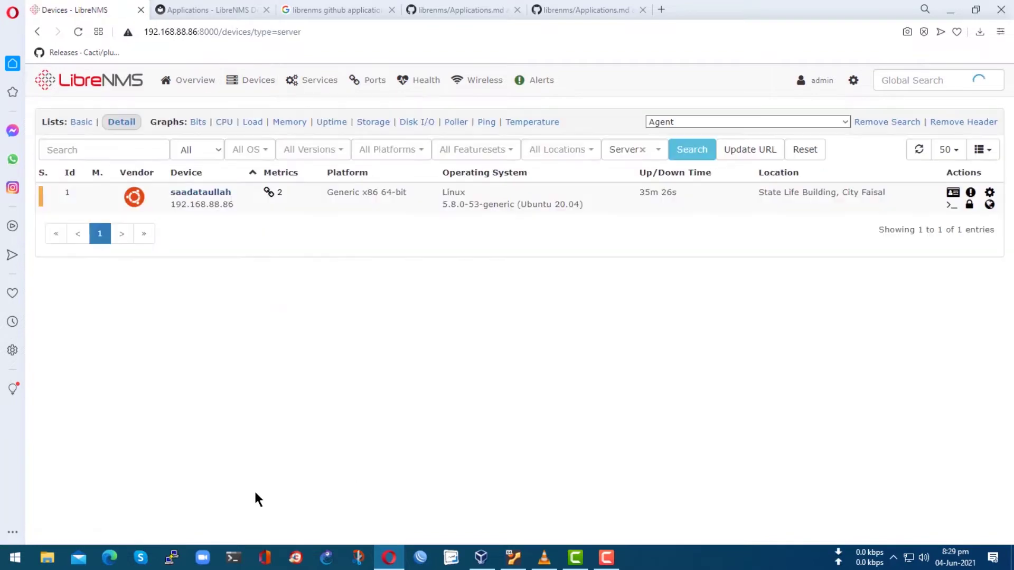
Open the Ubuntu host's overview and look over its system details and usage graphs
click(204, 192)
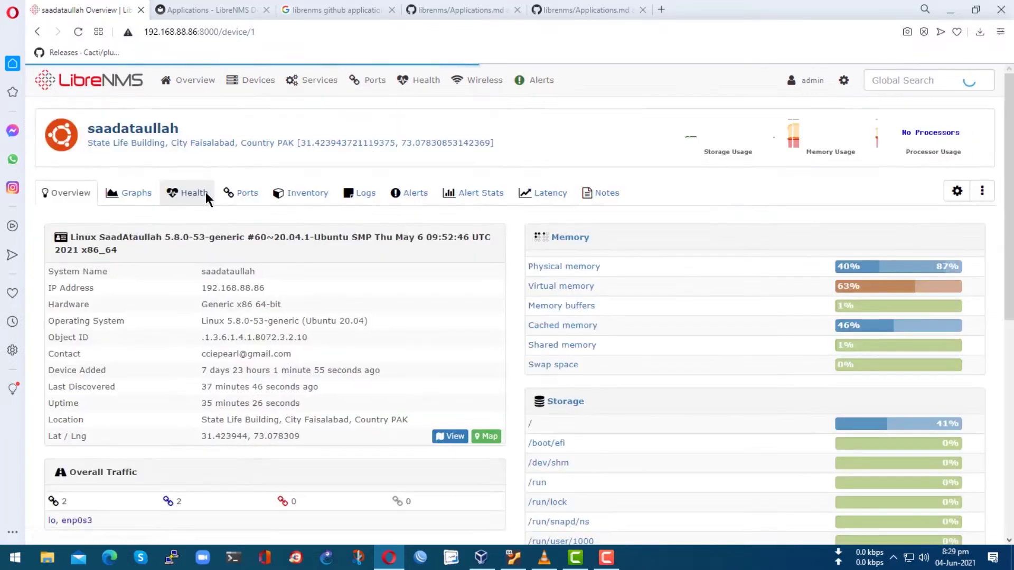
click(233, 147)
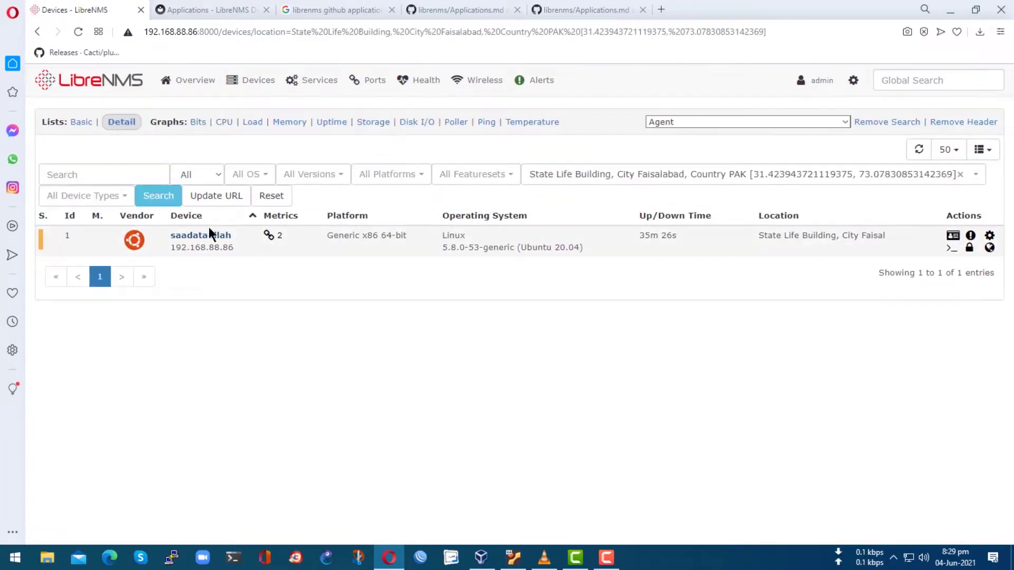
click(207, 238)
scroll(546, 359, down, 5)
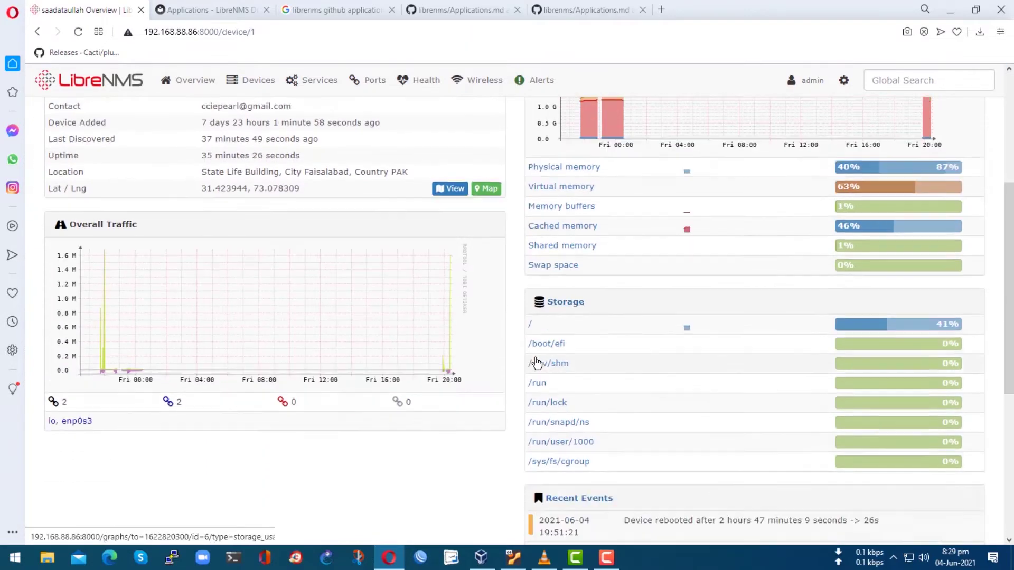
scroll(532, 354, down, 5)
scroll(530, 353, up, 11)
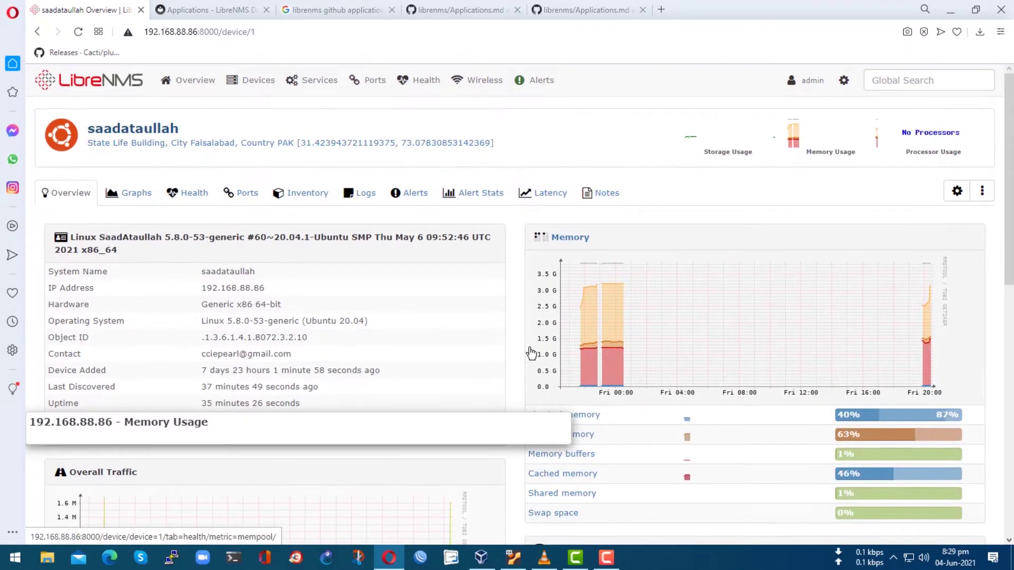
Scroll the LibreNMS Docs Applications page to the supported list showing NGINX via SNMP extend or Agent
key(ctrl+Tab)
scroll(280, 360, down, 2)
drag(120, 206, 212, 226)
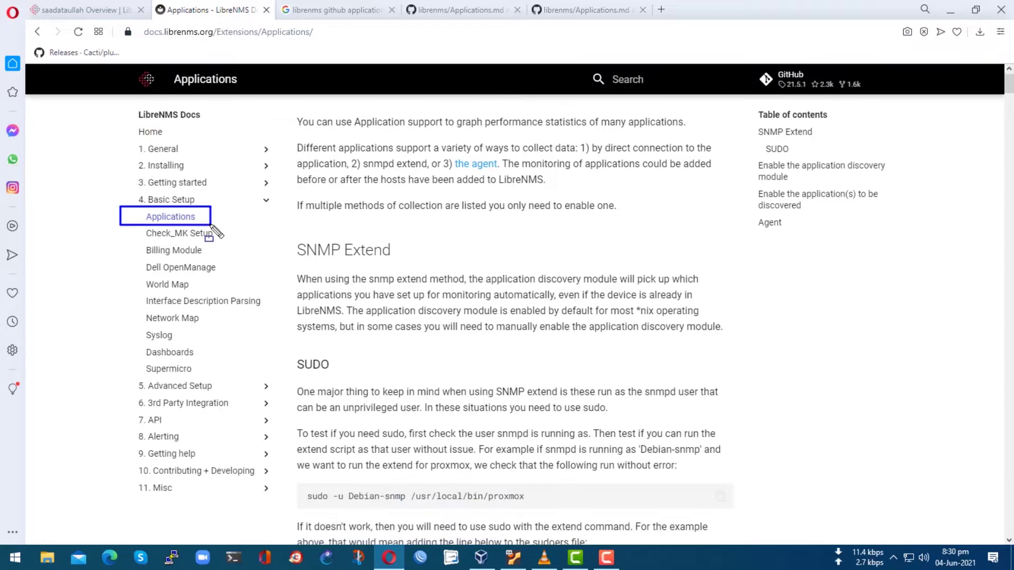
scroll(427, 352, down, 15)
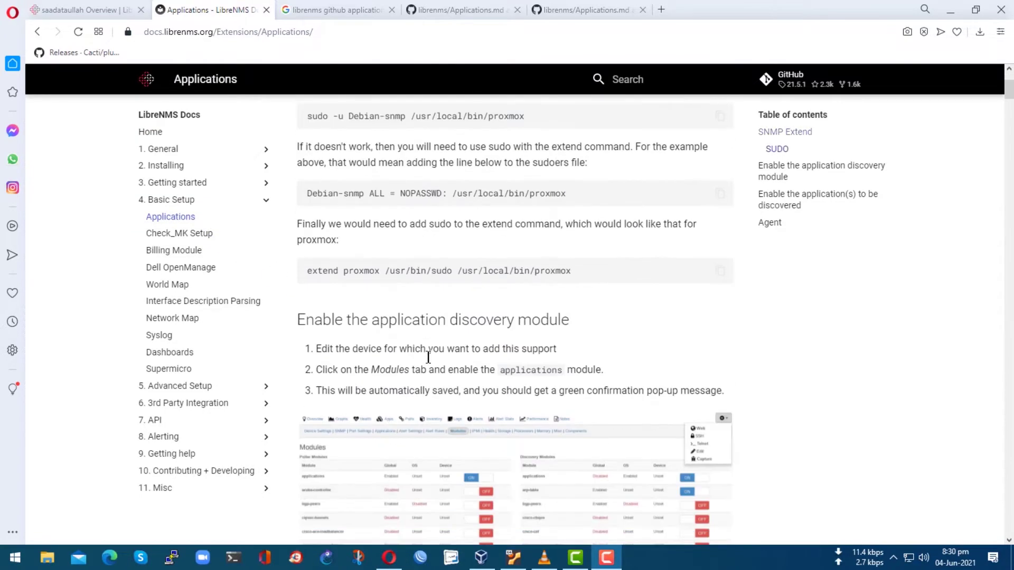
scroll(430, 360, down, 12)
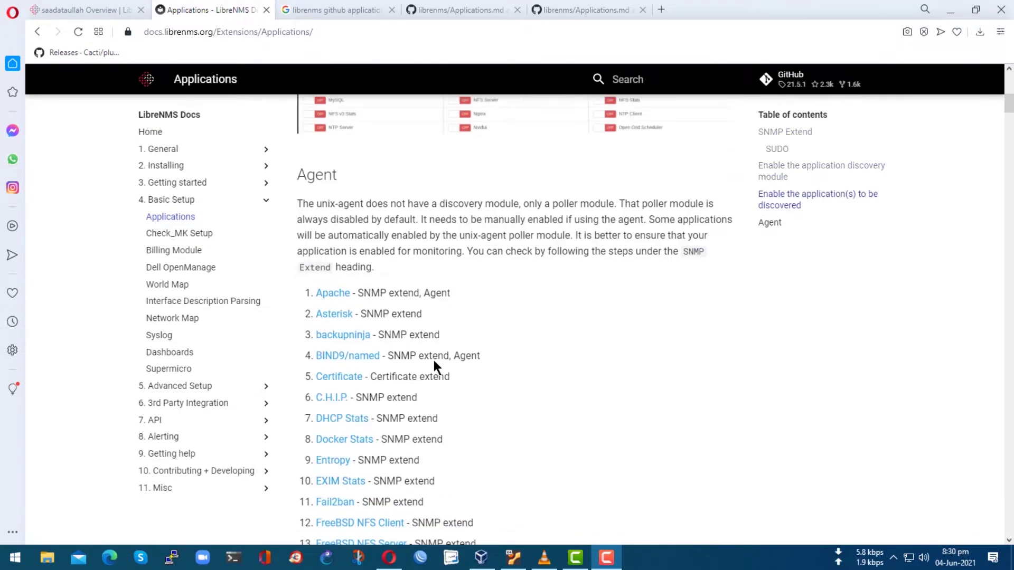
scroll(434, 364, down, 4)
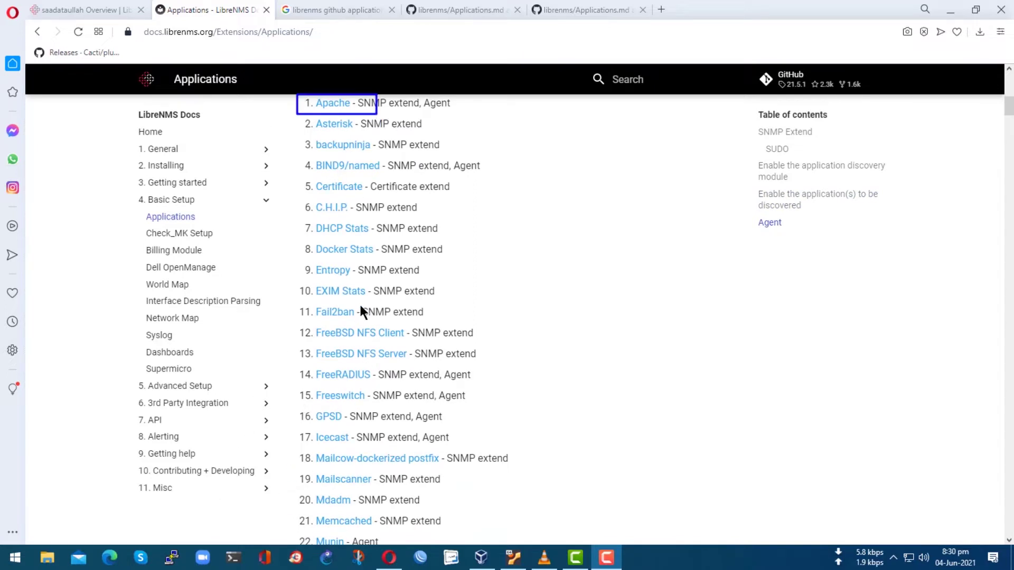
drag(297, 238, 417, 267)
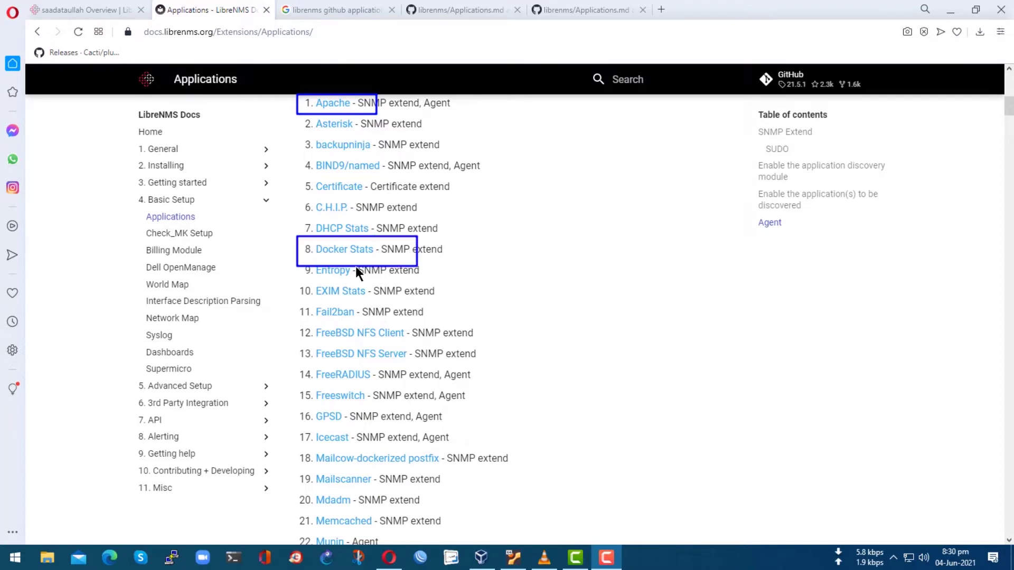
scroll(399, 275, down, 5)
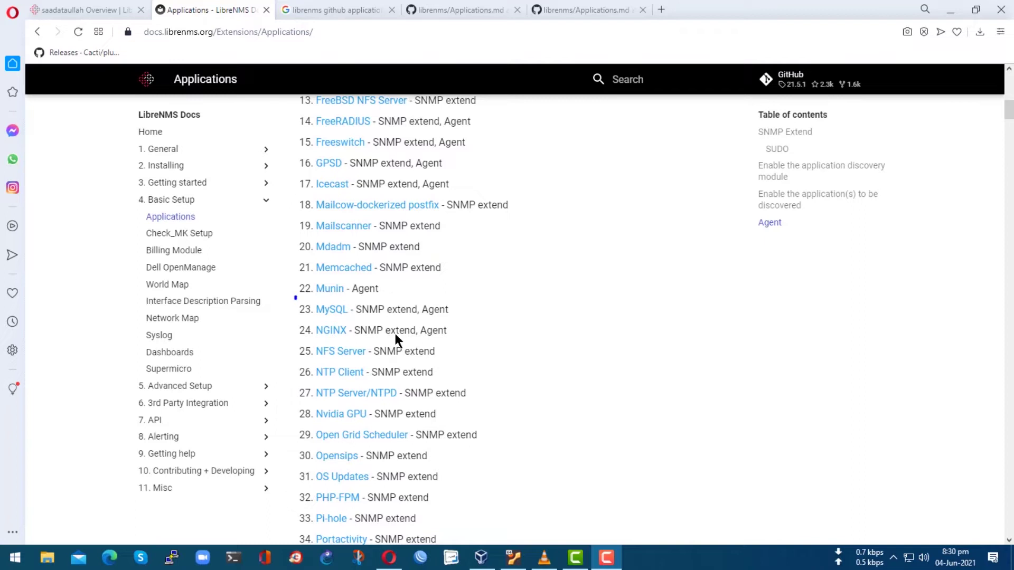
drag(295, 298, 418, 315)
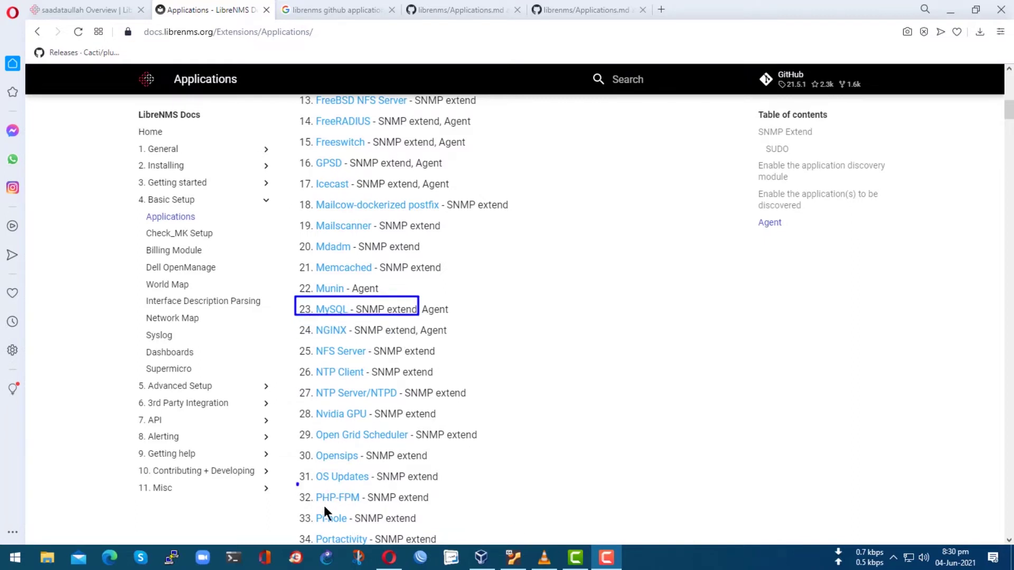
drag(324, 508, 416, 506)
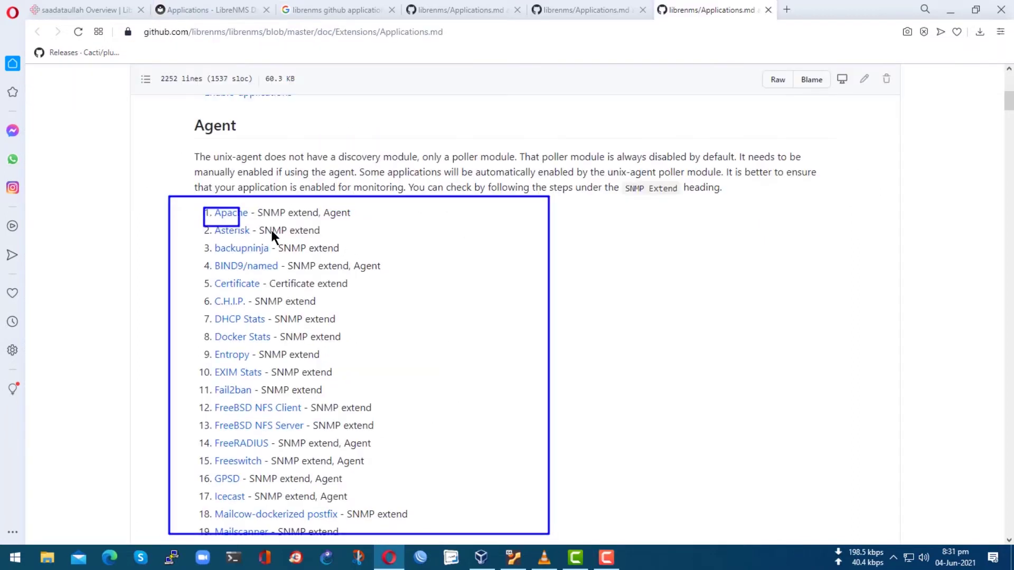
drag(272, 230, 275, 231)
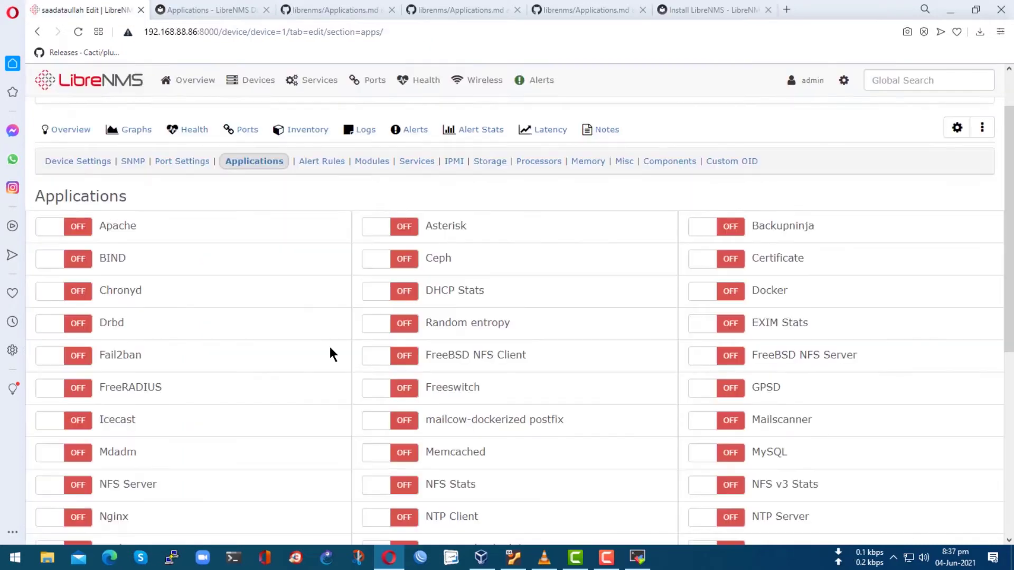
Switch the Applications poller and discovery modules to ON in the device's Modules tab
scroll(328, 344, down, 3)
mouse_move(33, 303)
mouse_down()
mouse_move(116, 347)
mouse_move(176, 350)
mouse_up()
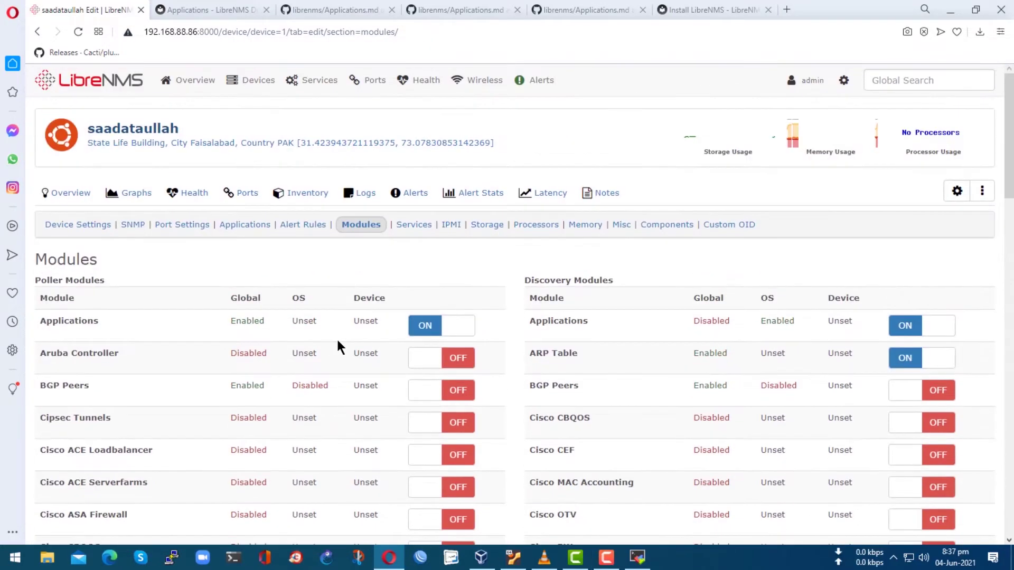
mouse_move(369, 301)
mouse_down()
mouse_move(457, 341)
mouse_move(499, 340)
mouse_up()
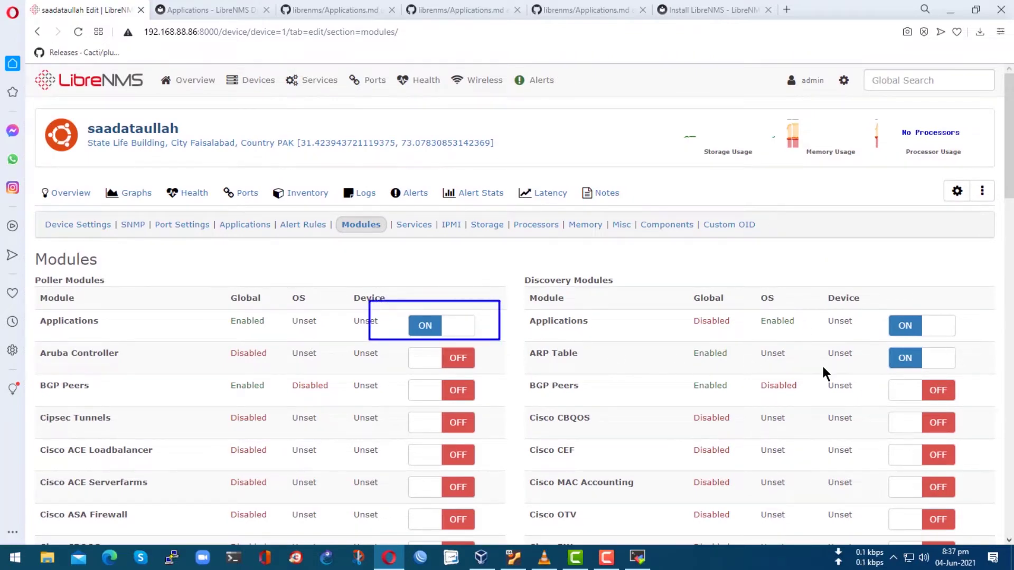
drag(858, 303, 985, 344)
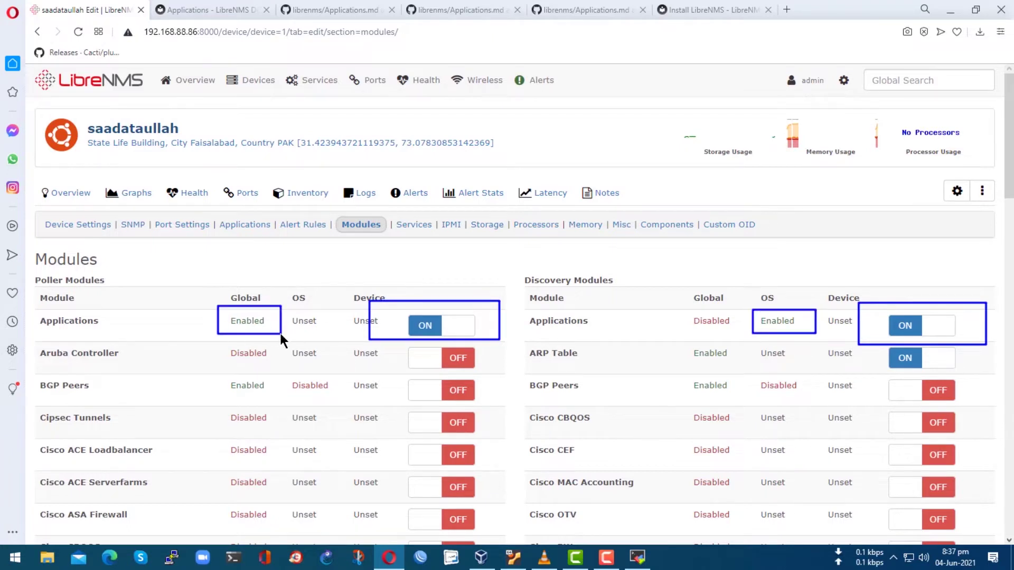
key(Escape)
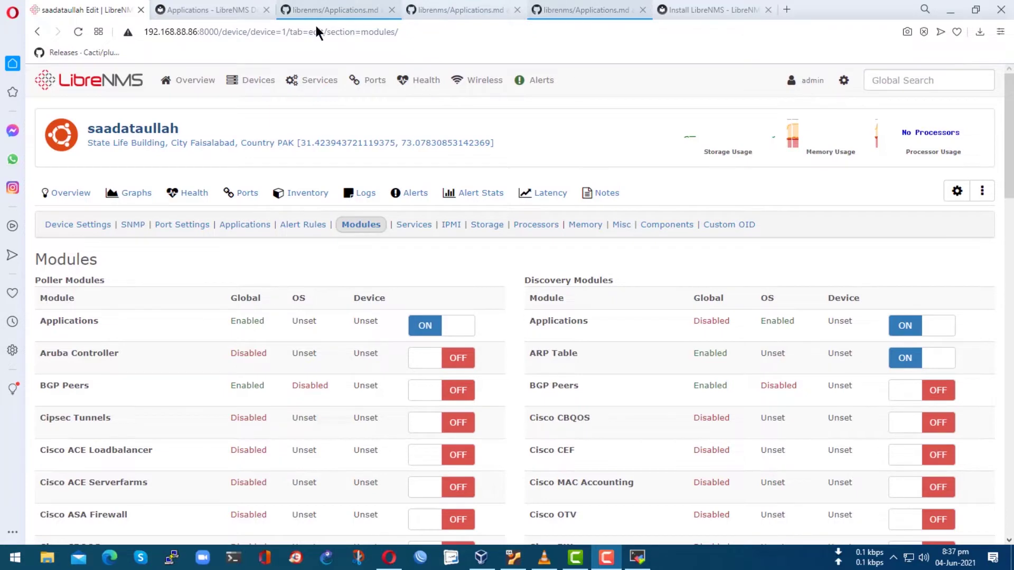
Copy the nginx-status location block from the NGINX section of the Applications docs
click(317, 10)
click(212, 10)
click(327, 138)
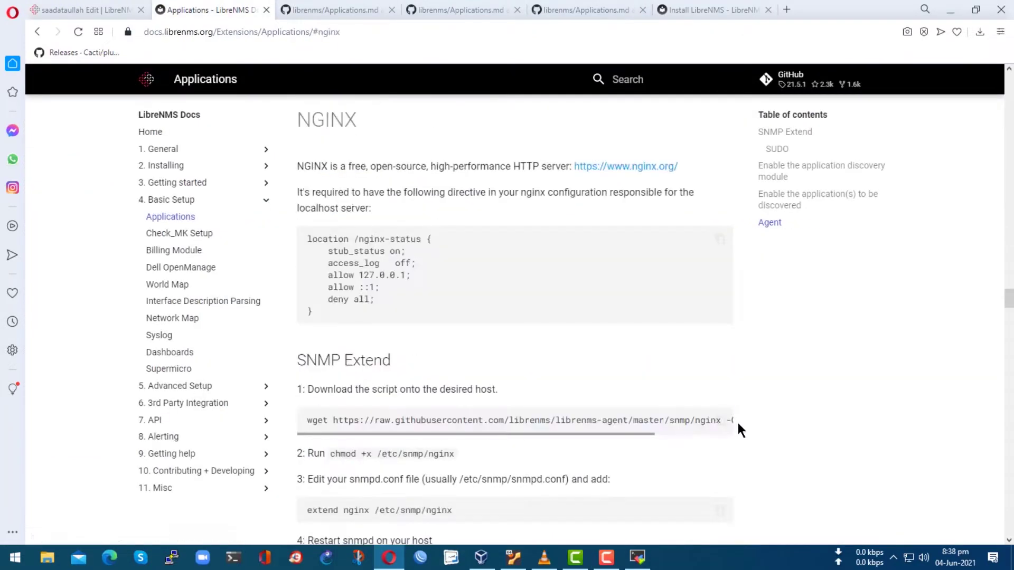
scroll(736, 432, up, 1)
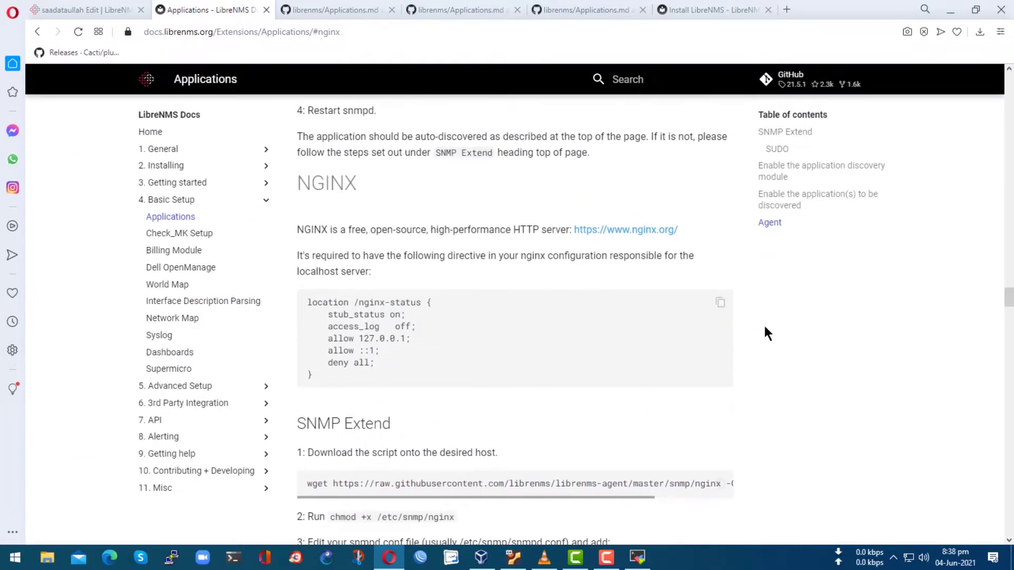
drag(417, 378, 287, 301)
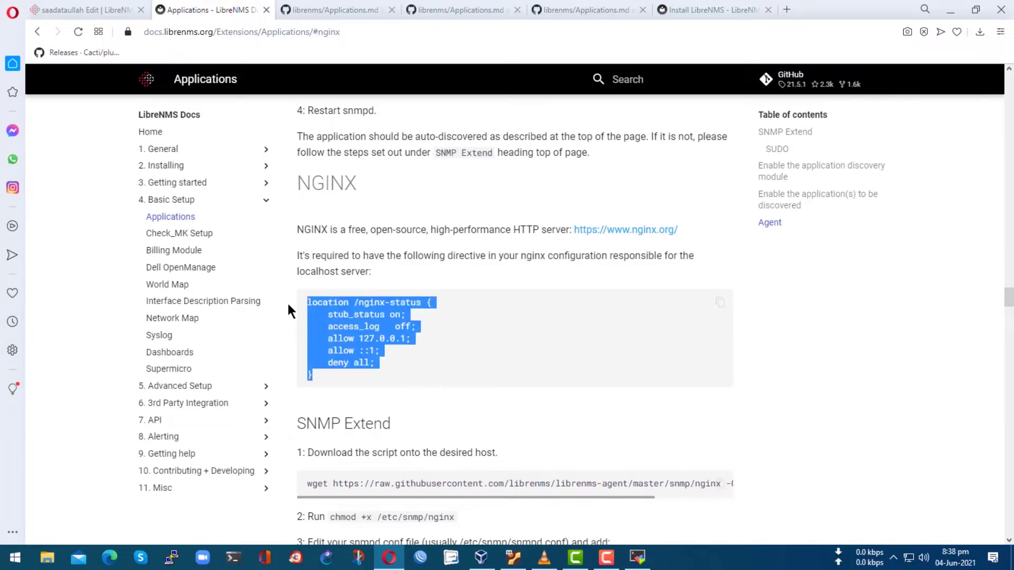
right_click(354, 322)
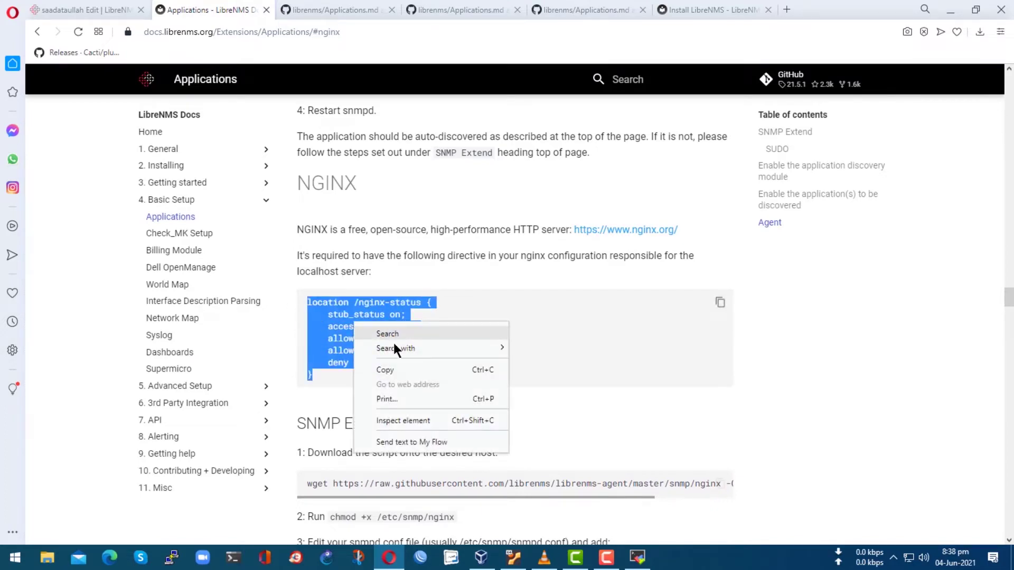
click(398, 370)
key(alt+Tab)
Open /etc/nginx/conf.d/librenms.conf in nano and move to the end of the server block
text(nano /e)
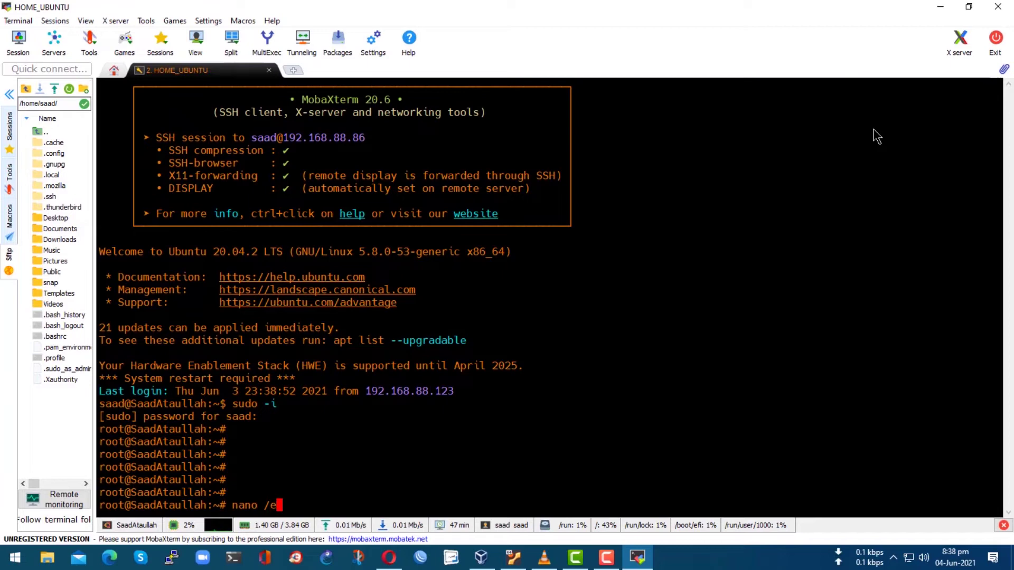
text(tc/nginx/conf.d/librenms.conf)
key(Return)
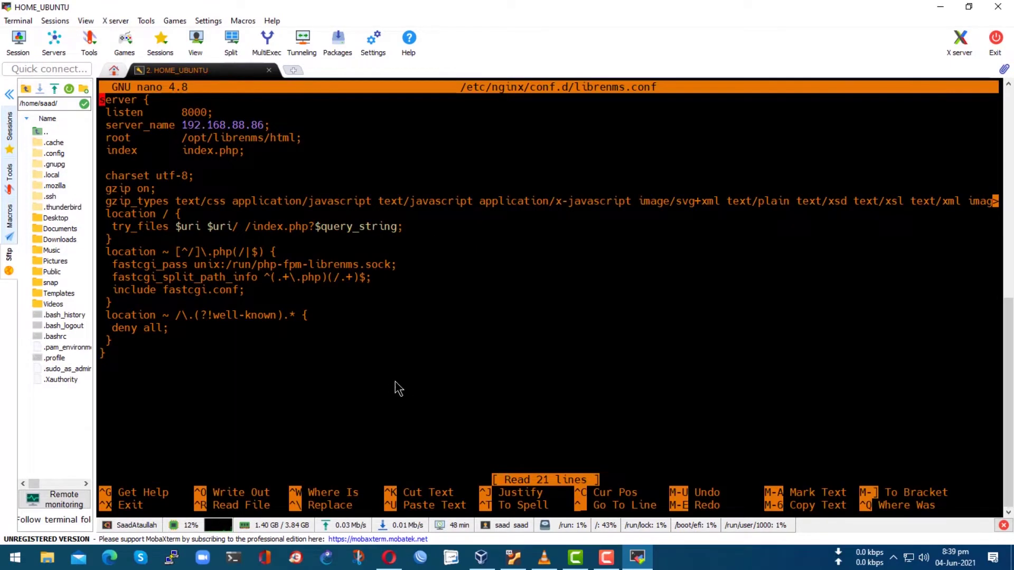
drag(399, 389, 182, 375)
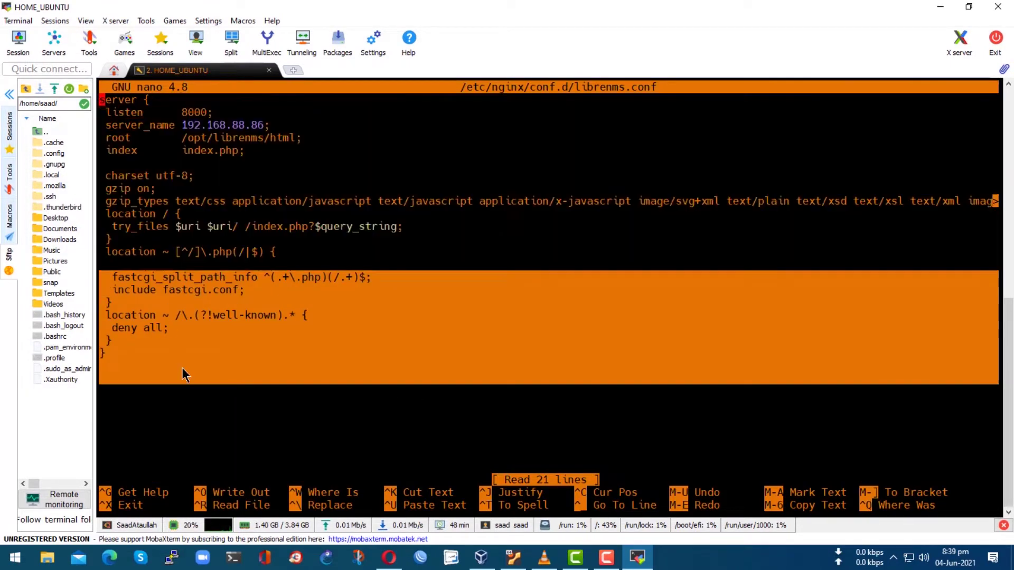
click(196, 367)
key(Down)
key(Down)
key(Down)
key(Down)
key(Down)
key(Down)
key(Down)
key(Down)
key(Down)
key(Down)
key(Down)
key(Down)
key(Down)
key(Down)
key(Down)
key(Down)
key(Down)
key(Down)
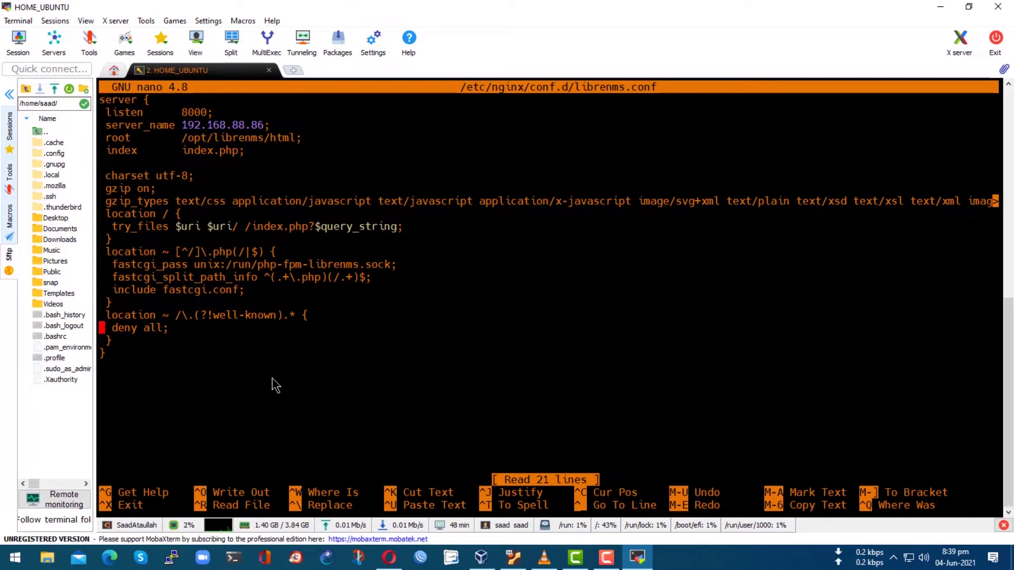
key(Down)
key(Down)
key(Down)
key(Up)
key(Up)
key(Up)
key(Up)
key(Up)
key(Up)
key(Up)
key(Up)
key(Up)
key(Up)
key(Up)
key(Up)
key(Up)
key(Up)
key(Up)
key(Up)
key(Up)
key(Up)
key(Up)
key(Up)
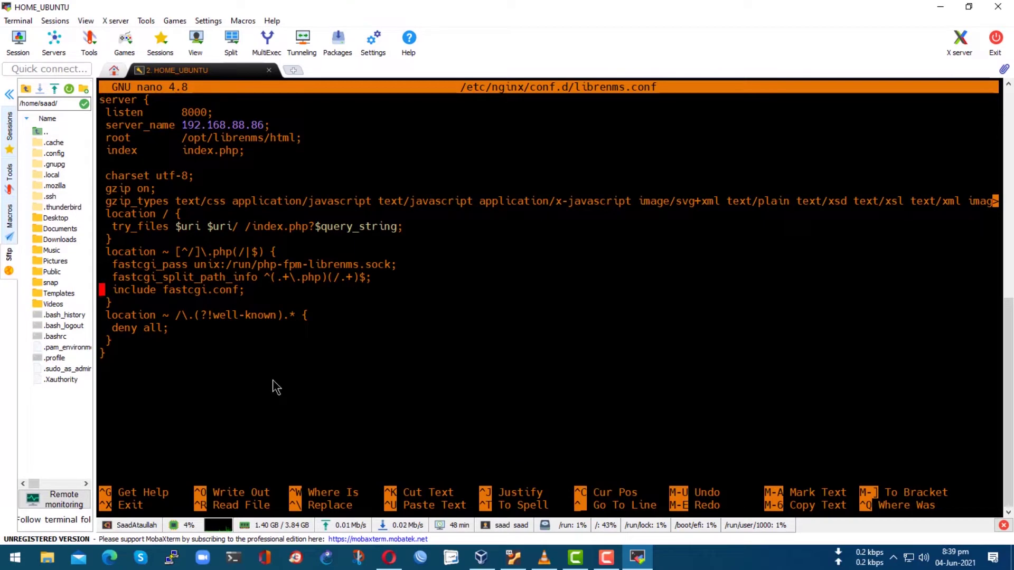
Close the duplicate Applications.md tab and return to the LibreNMS Applications docs page
key(alt+Tab)
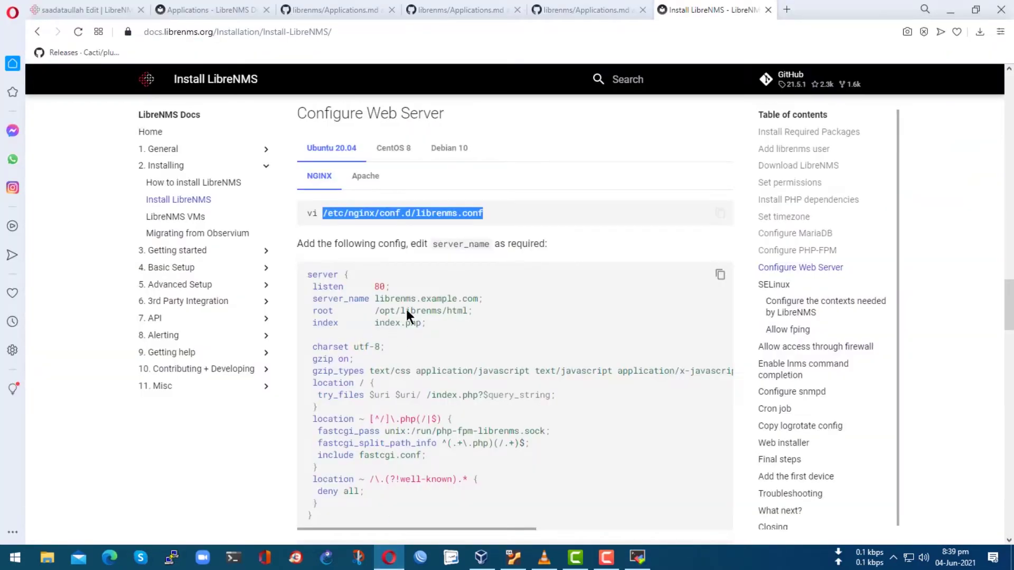
scroll(467, 419, down, 5)
scroll(462, 411, up, 8)
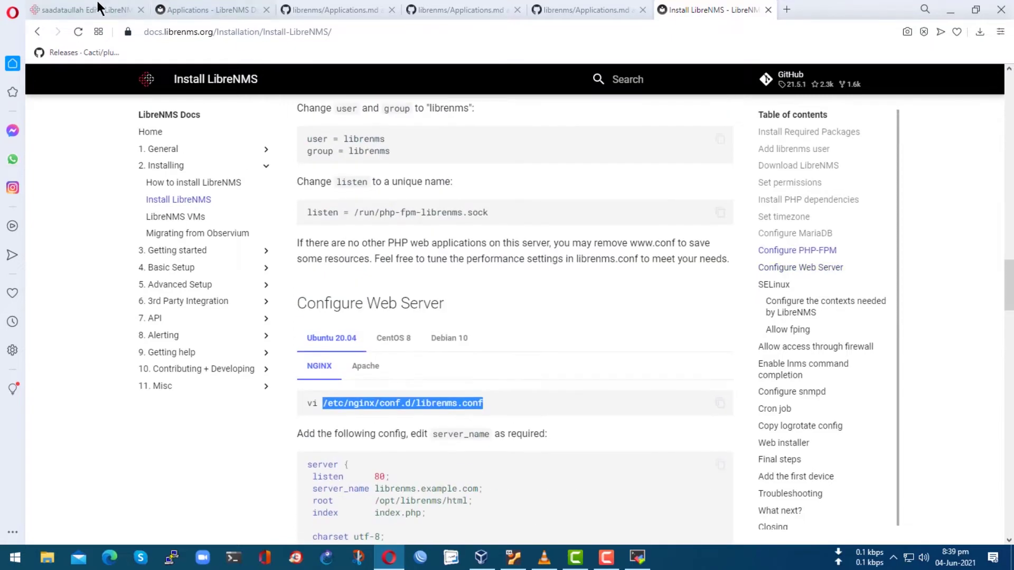
middle_click(371, 7)
click(371, 8)
click(208, 10)
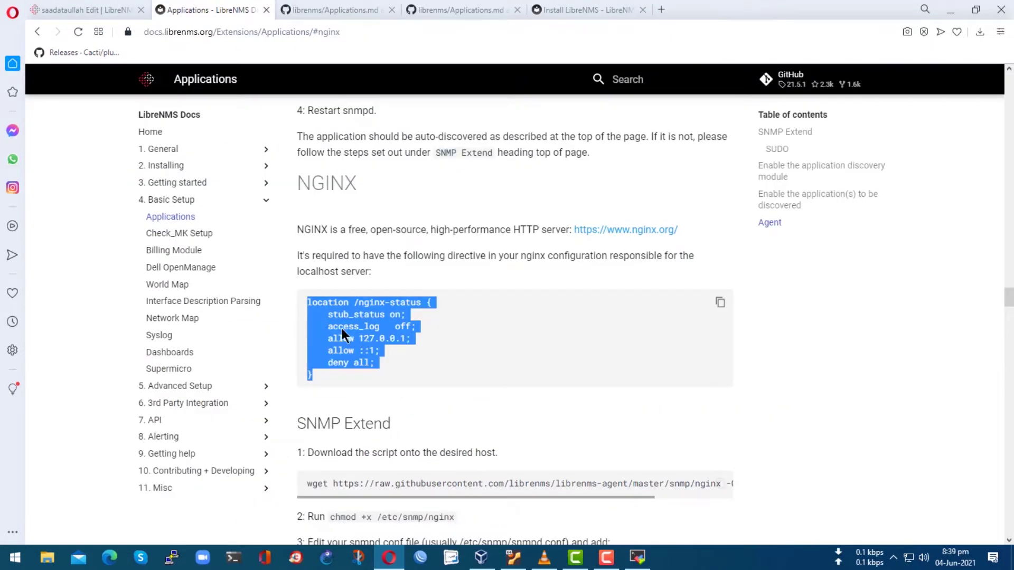
Copy the nginx-status code block using its copy icon
drag(296, 255, 414, 300)
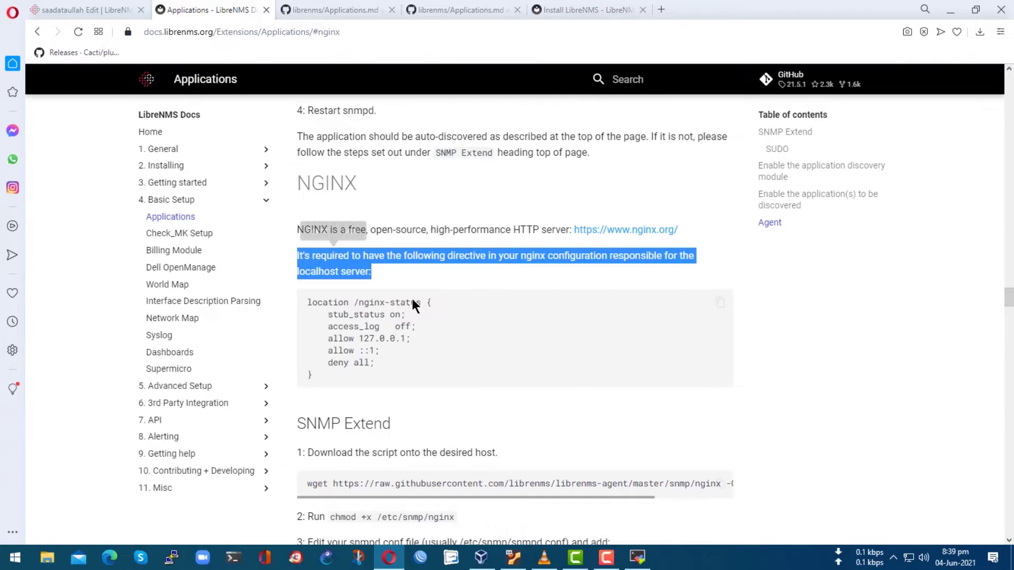
click(467, 404)
click(720, 302)
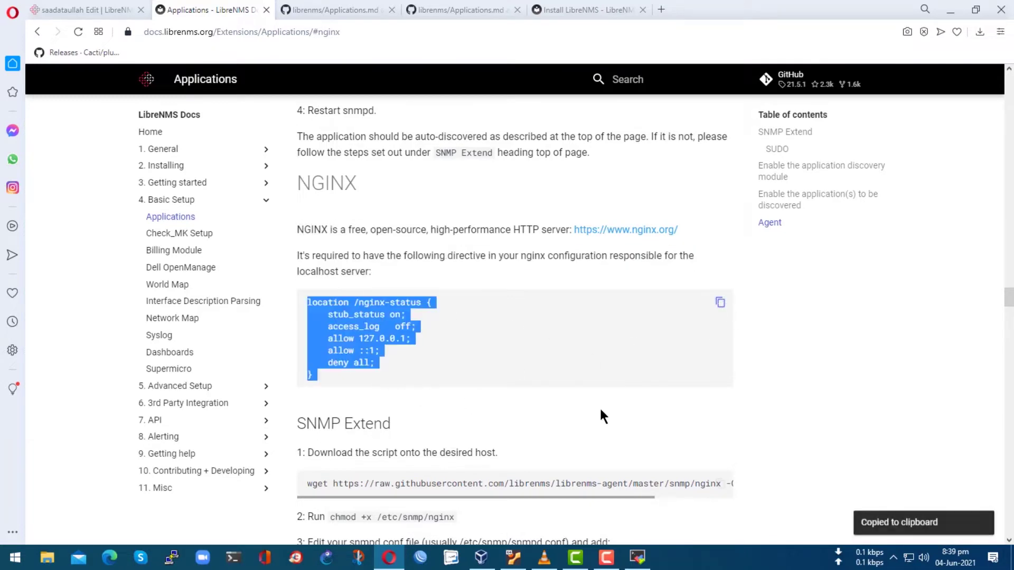
Paste the nginx-status location block after the PHP block in librenms.conf
click(637, 557)
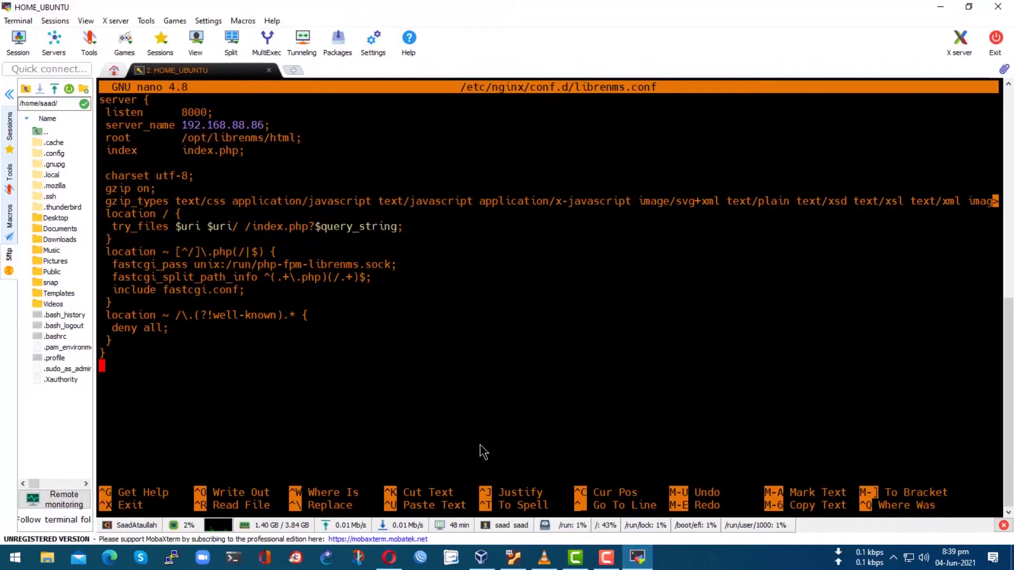
key(Up)
key(Up)
key(Up)
key(Up)
key(Return)
key(Return)
key(Up)
key(Up)
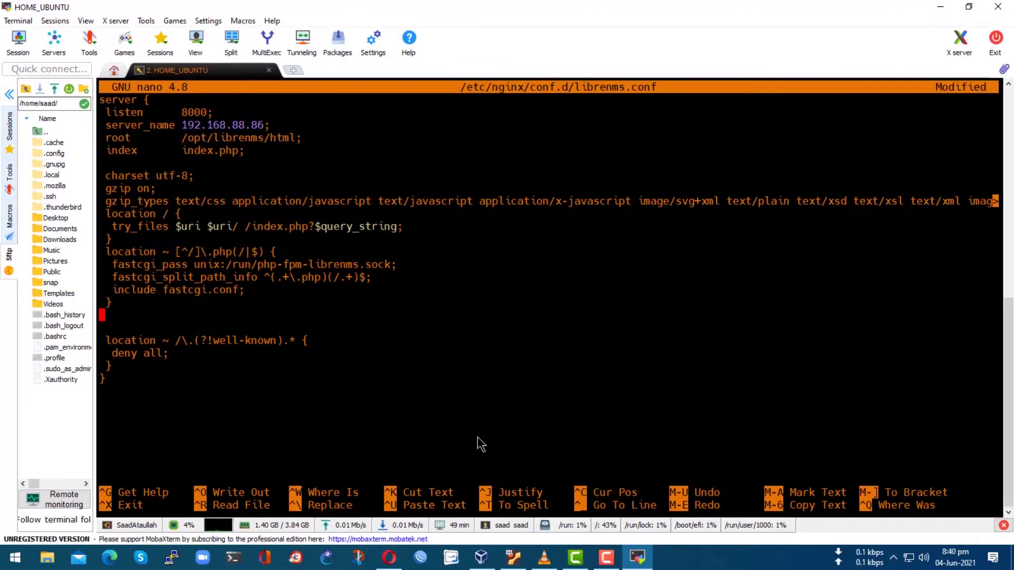
right_click(112, 326)
click(457, 352)
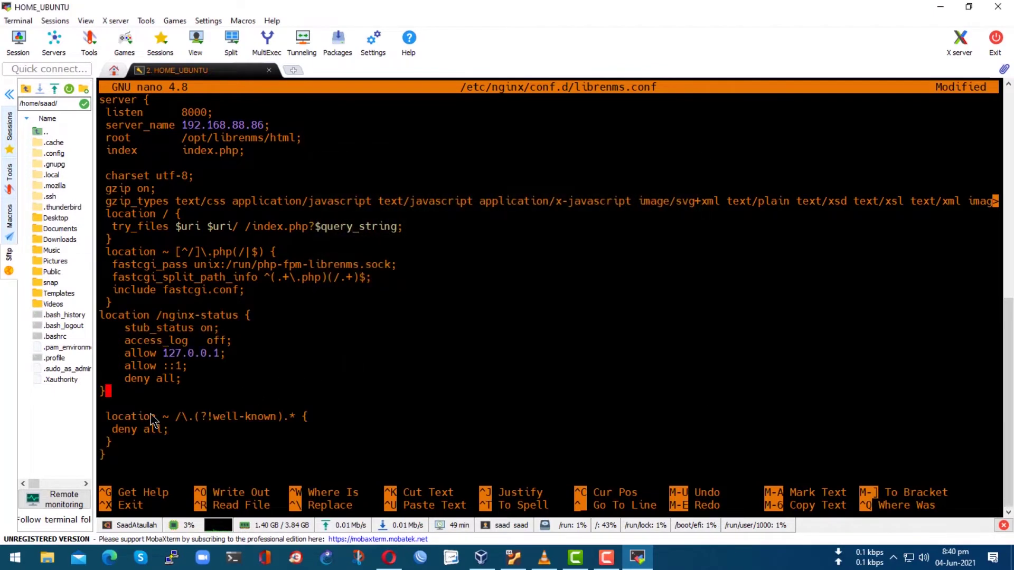
key(Down)
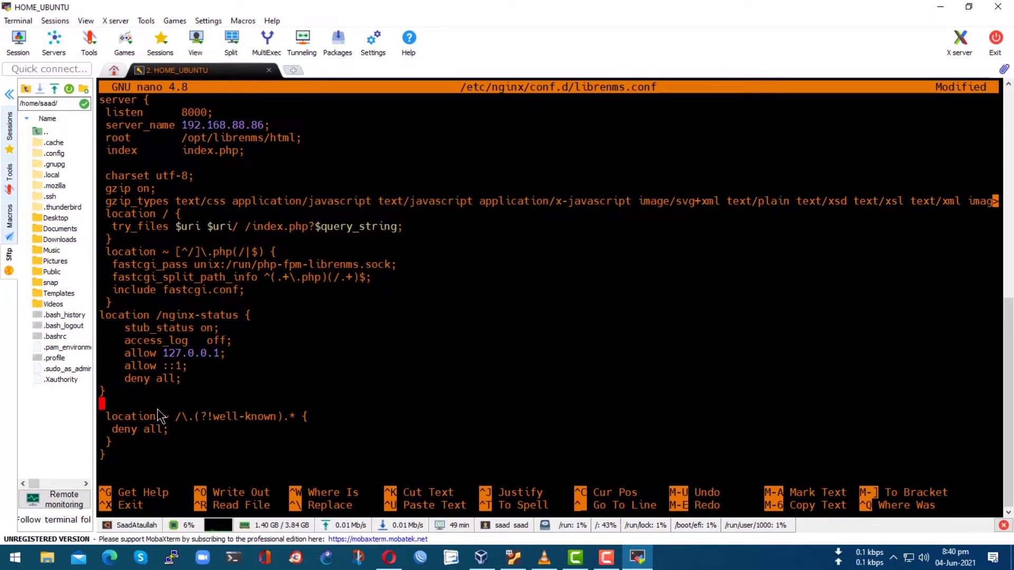
key(Delete)
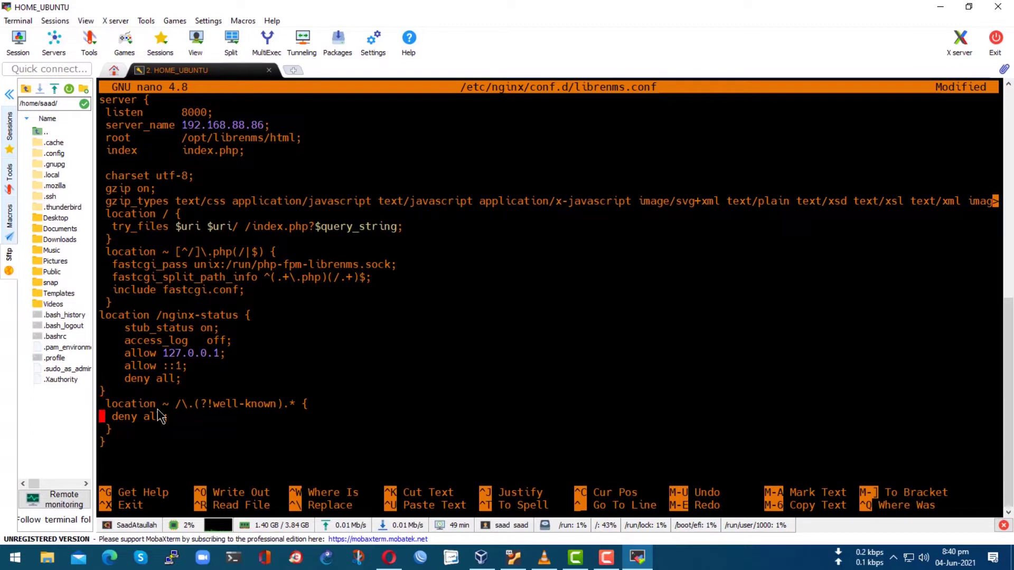
Add an 'allow 192.168.88.86;' line below 'allow 127.0.0.1' in the block
key(Right)
key(Right)
key(Right)
key(Right)
key(Right)
key(Right)
key(Right)
key(Right)
key(Right)
key(Right)
key(Right)
key(Right)
key(Right)
key(Right)
key(Right)
key(Right)
key(Right)
key(Return)
drag(119, 353, 213, 358)
right_click(212, 358)
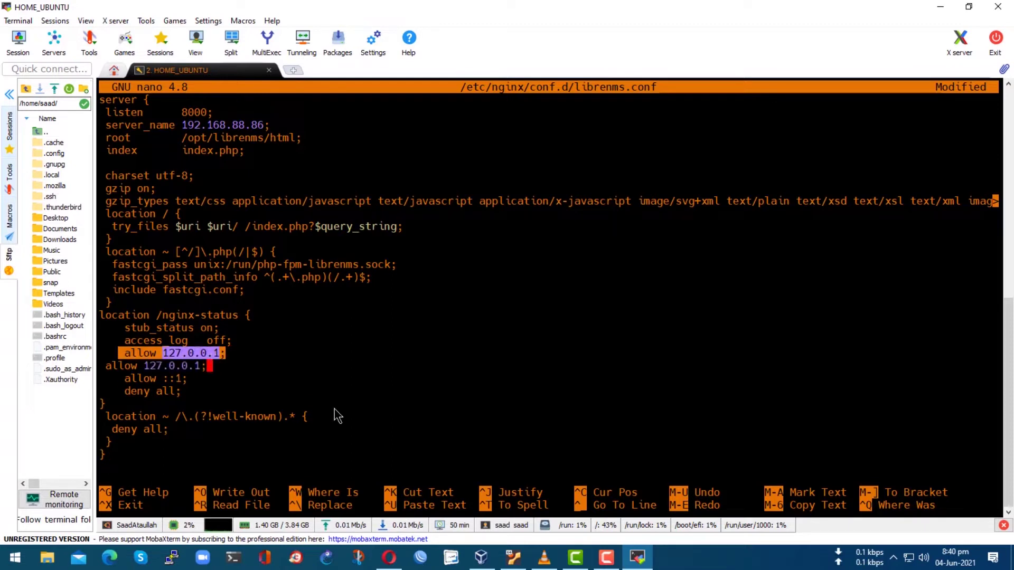
key(Left)
key(BackSpace)
key(BackSpace)
key(BackSpace)
key(BackSpace)
key(BackSpace)
key(BackSpace)
key(BackSpace)
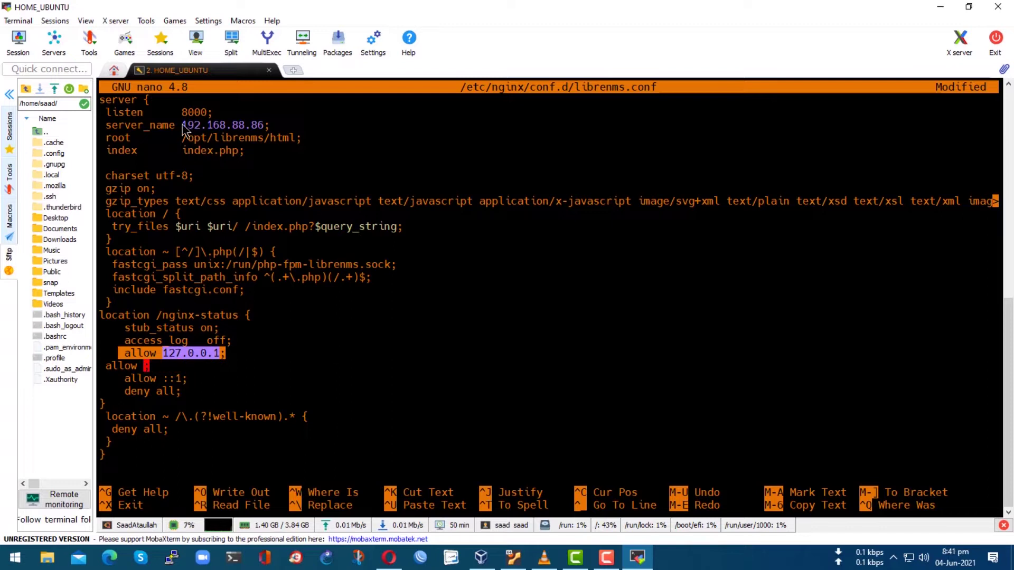
drag(182, 125, 264, 127)
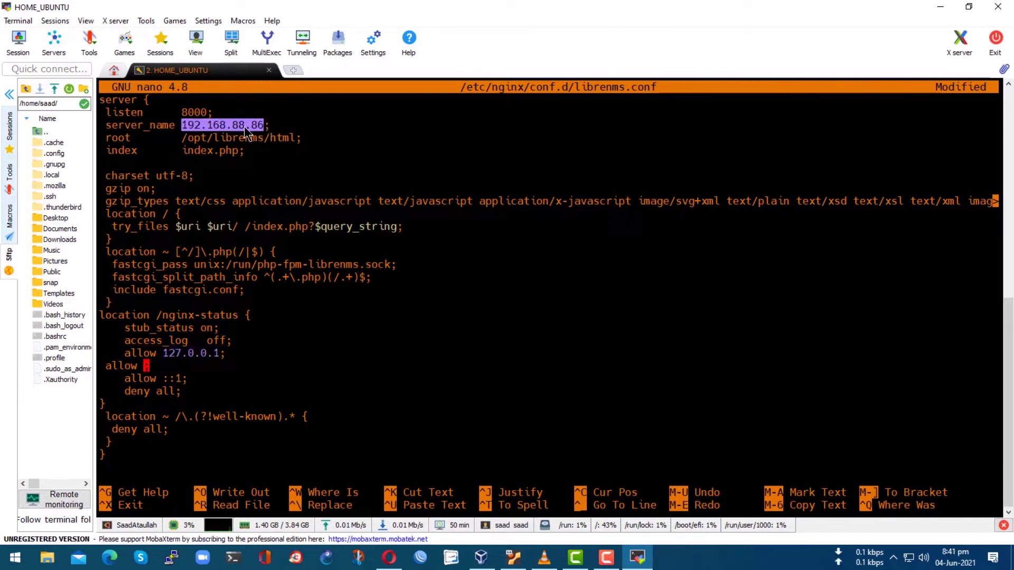
right_click(244, 126)
Save librenms.conf and exit nano
key(ctrl+x)
key(y)
key(Return)
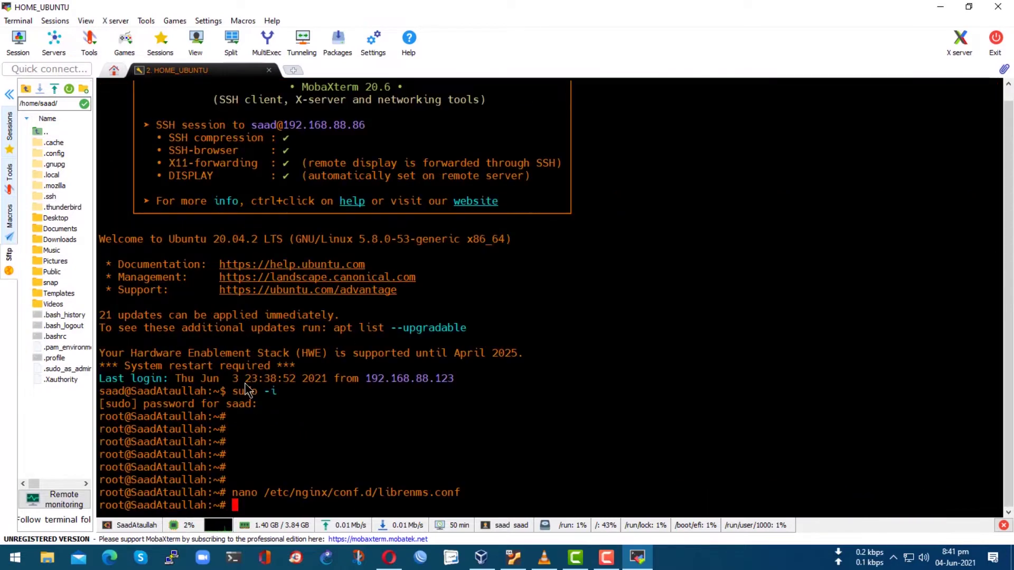
key(Return)
key(Return)
key(Return)
key(Return)
key(Return)
Restart nginx.service and confirm its status shows active (running)
text(systemctl rest)
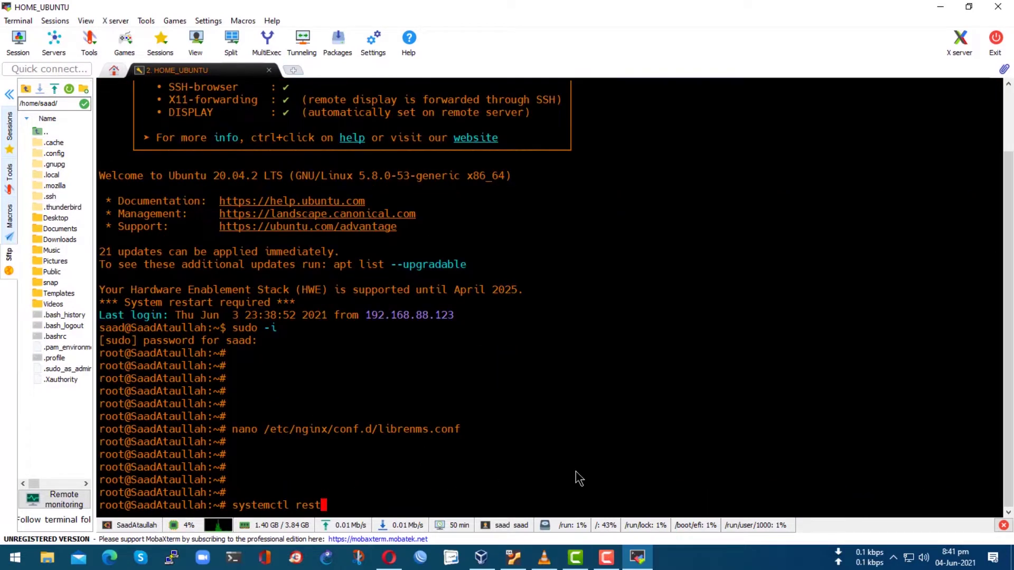
text(art nginx.service)
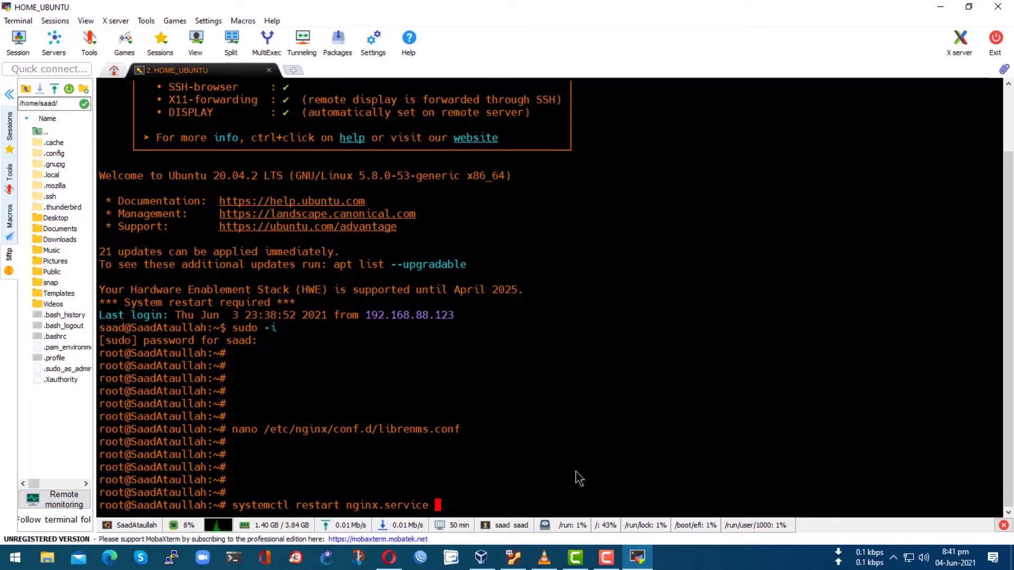
key(Return)
key(Return)
key(Return)
key(Return)
text(systemctl status n)
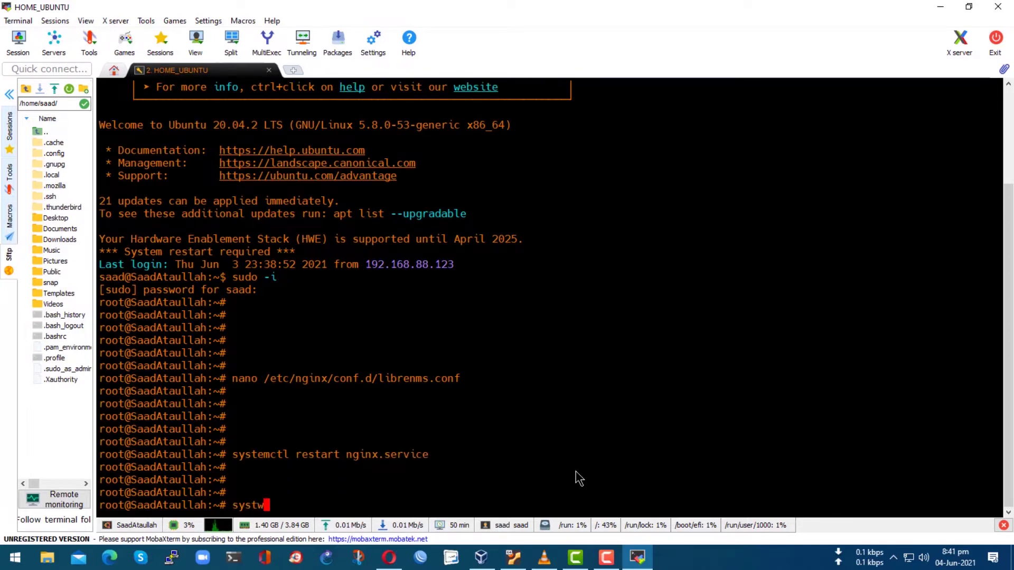
text(ginx.service)
key(Return)
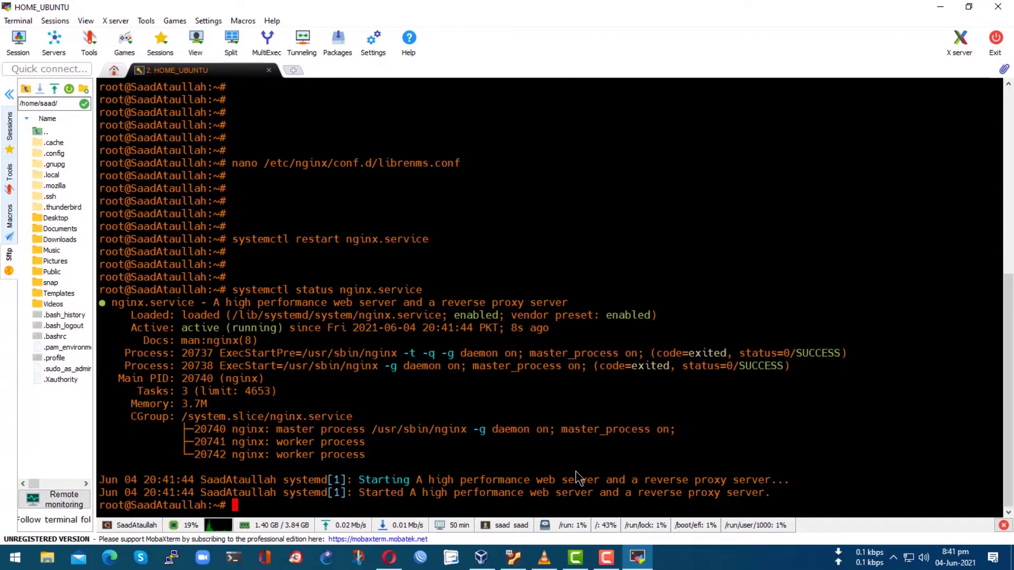
drag(129, 329, 362, 332)
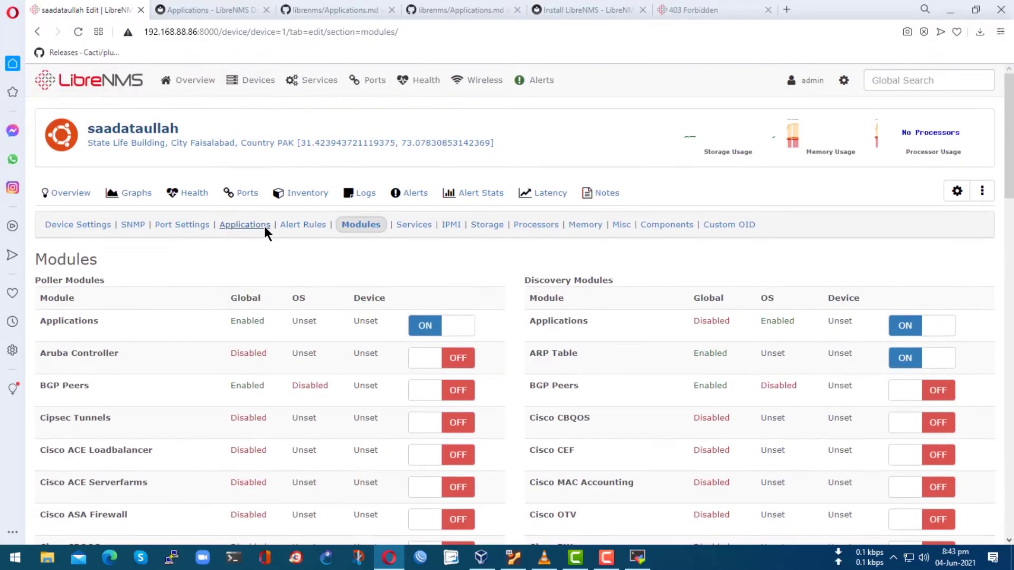
Switch the Nginx toggle to ON in the Ubuntu host's Applications settings
click(264, 225)
scroll(379, 403, down, 3)
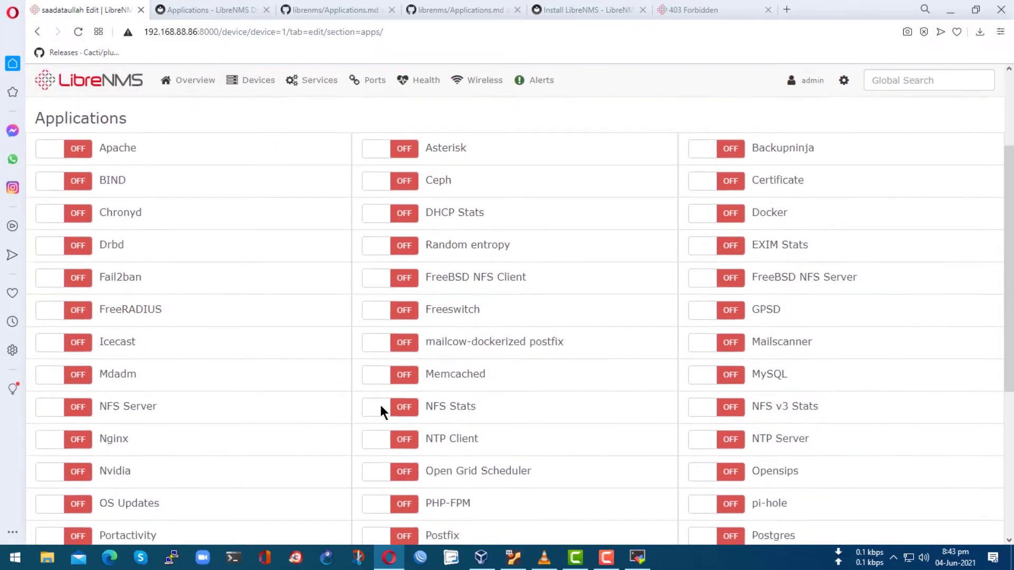
click(58, 390)
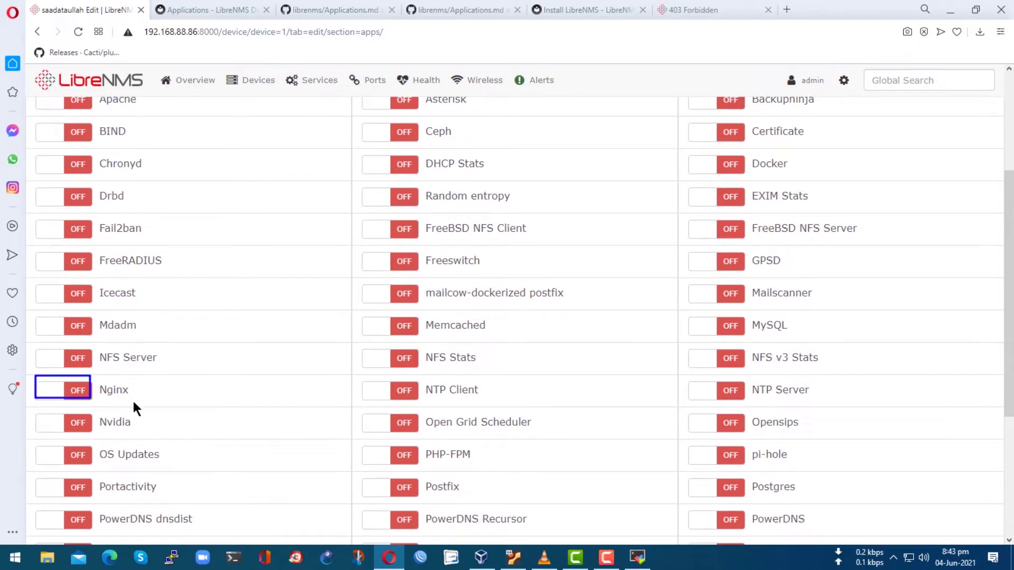
click(77, 395)
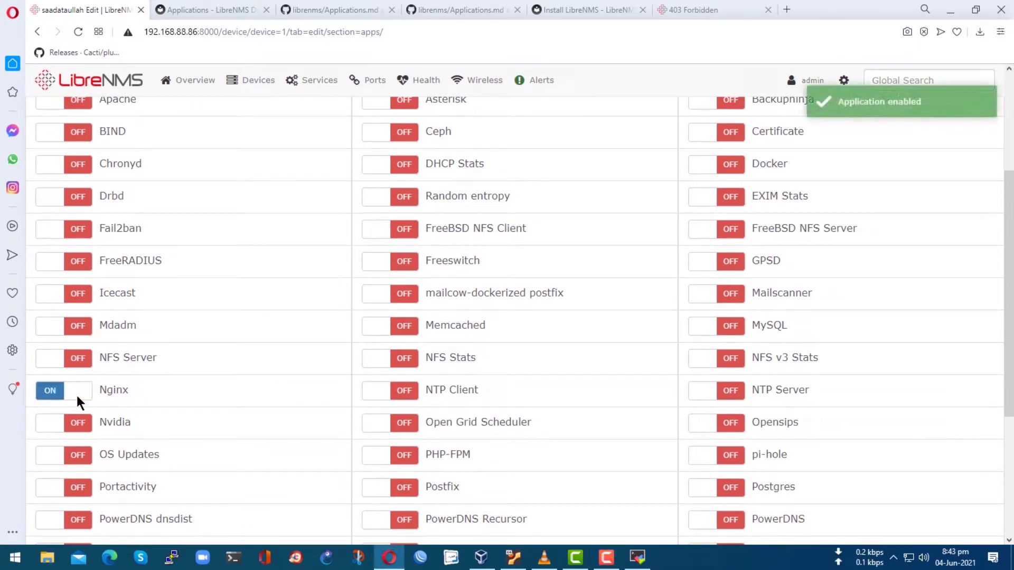
click(695, 9)
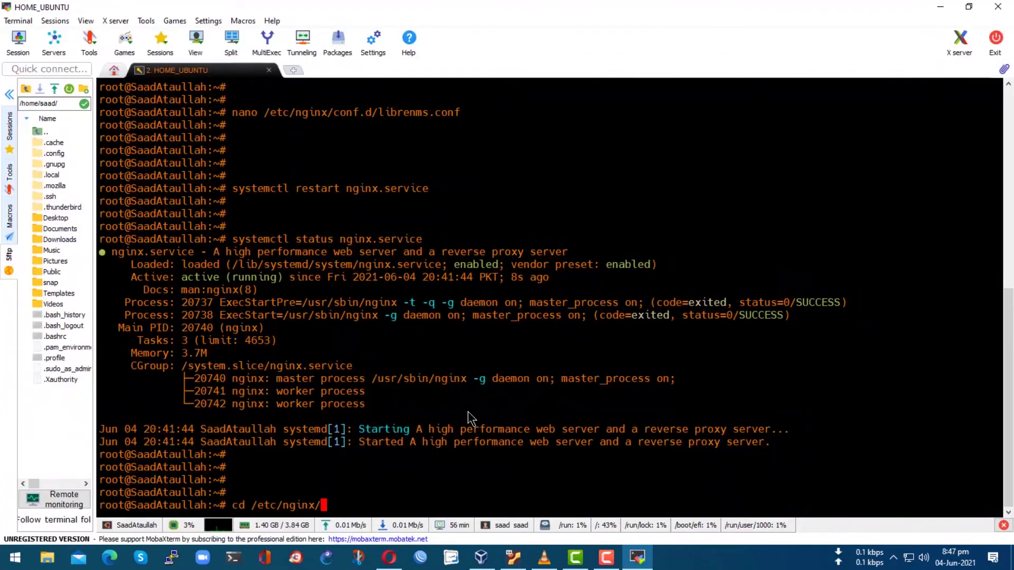
Change into /etc/nginx/conf.d/ and wget the LibreNMS nginx extend script to /etc/snmp/nginx
text(conf.d/)
key(Return)
key(Return)
key(Return)
key(Return)
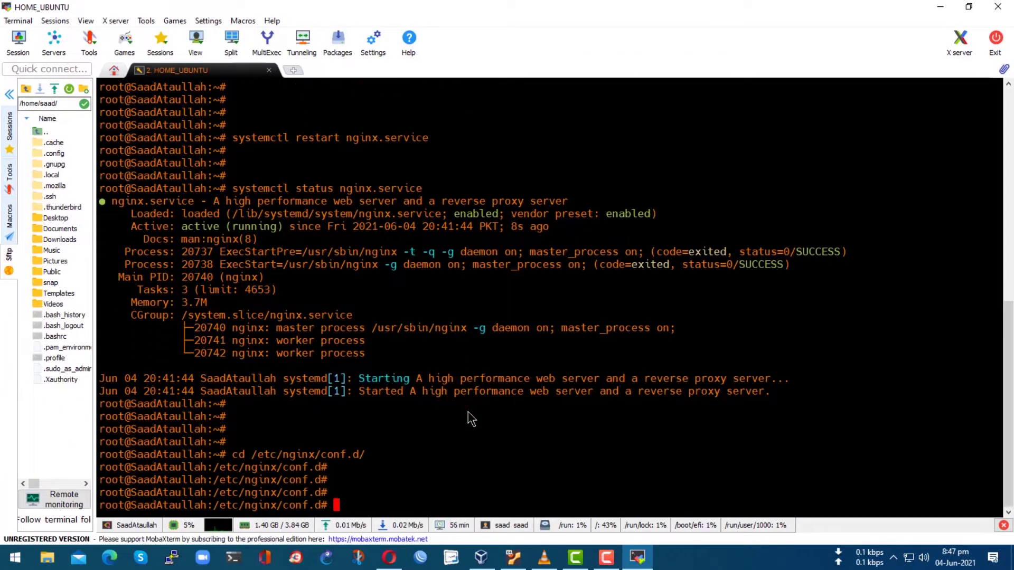
key(alt+Tab)
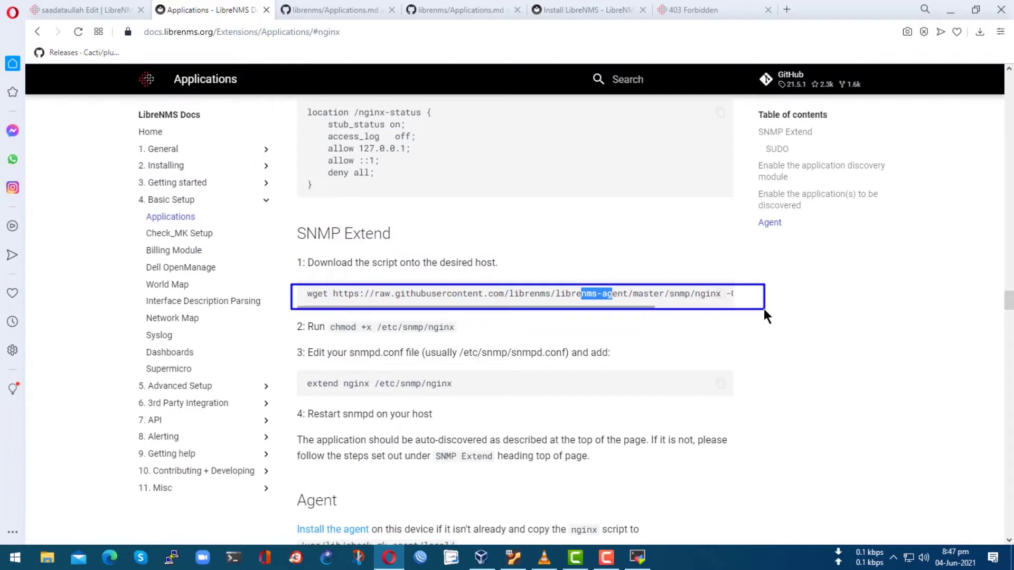
key(alt+Tab)
drag(550, 307, 727, 314)
click(666, 312)
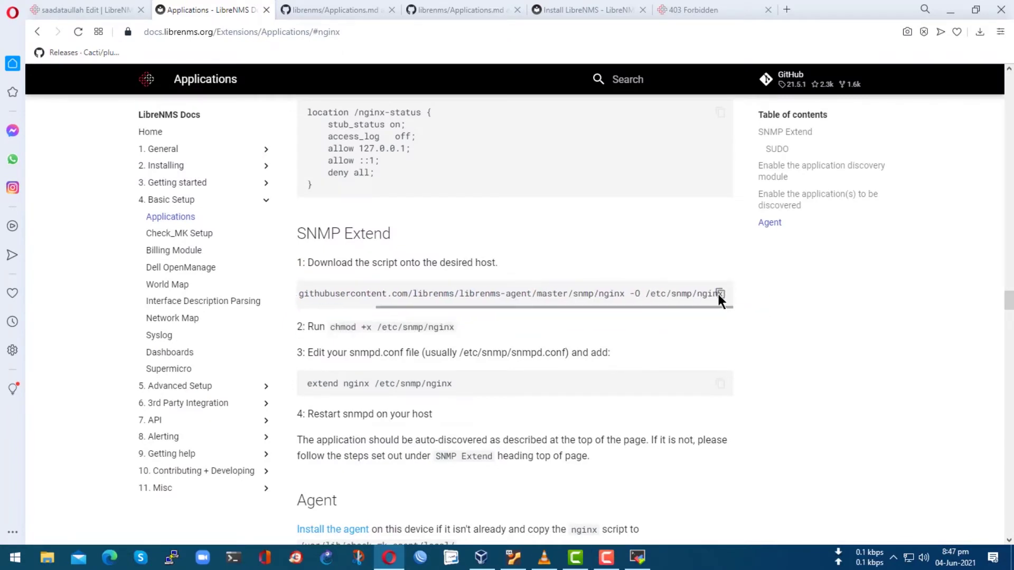
click(720, 293)
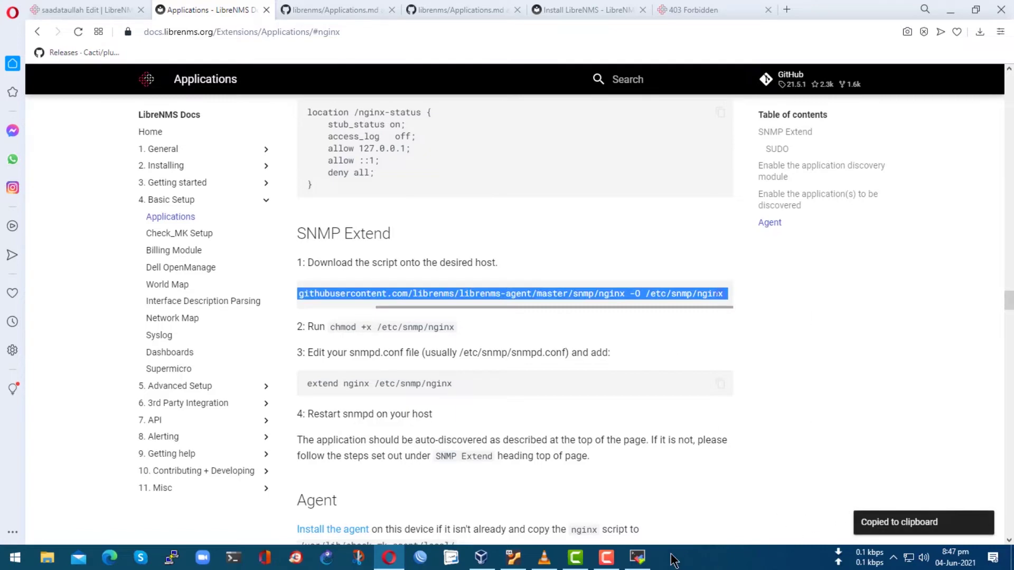
click(515, 559)
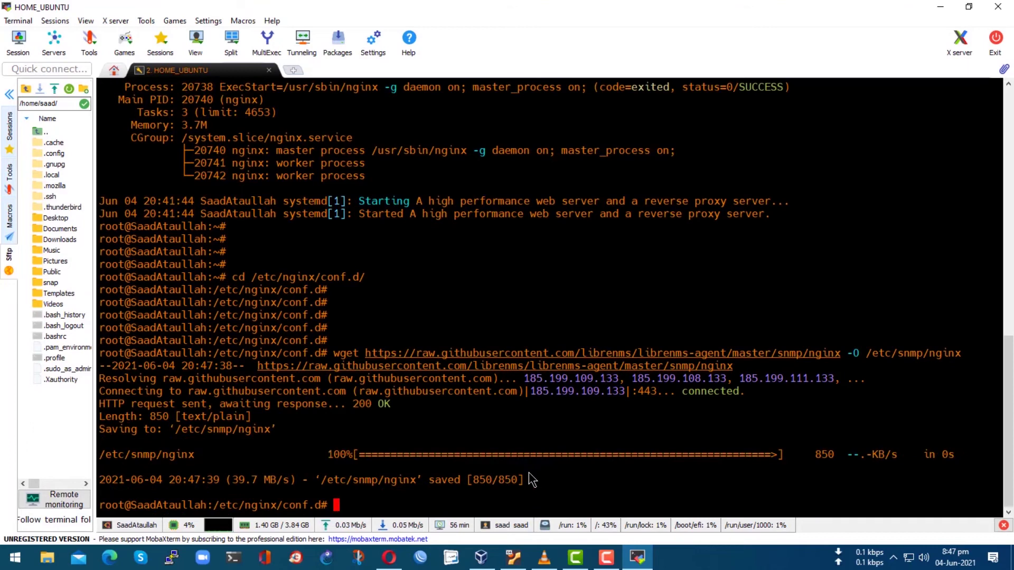
key(Return)
key(Return)
key(Return)
key(Return)
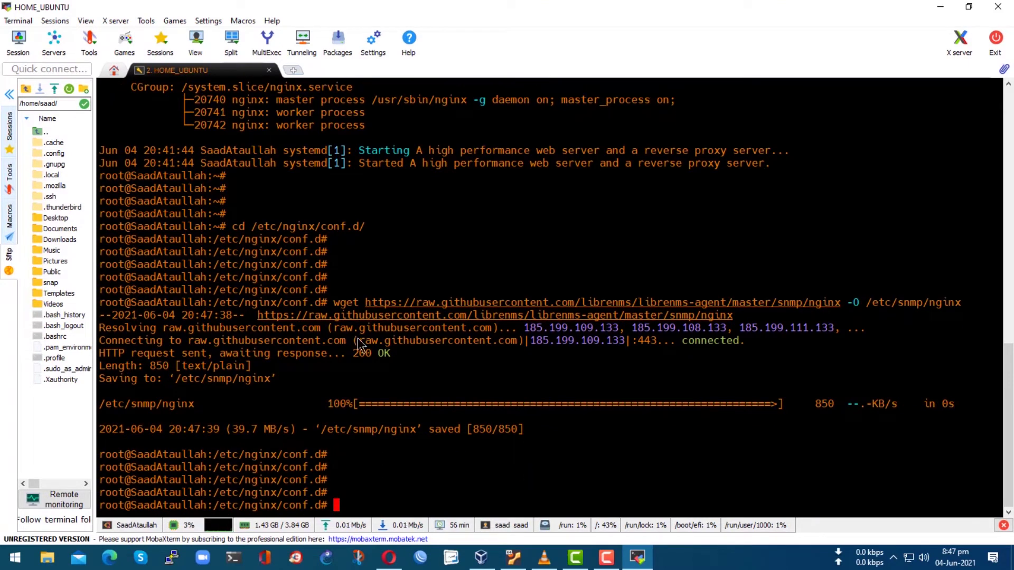
drag(339, 404, 565, 446)
Make /etc/snmp/nginx executable with chmod +x
key(alt+Tab)
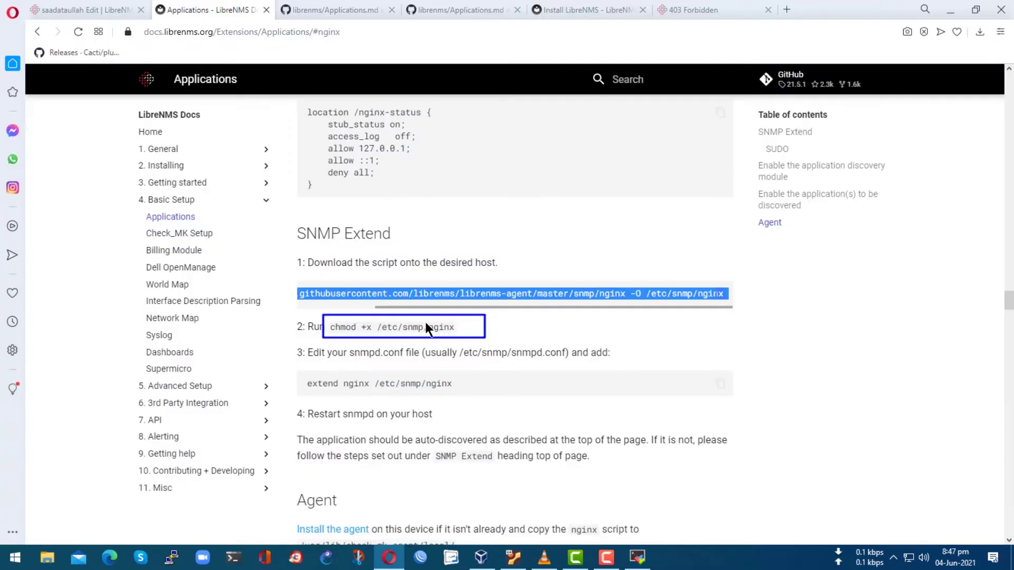
mouse_move(426, 320)
mouse_down()
mouse_move(468, 338)
mouse_move(371, 333)
mouse_up()
key(Escape)
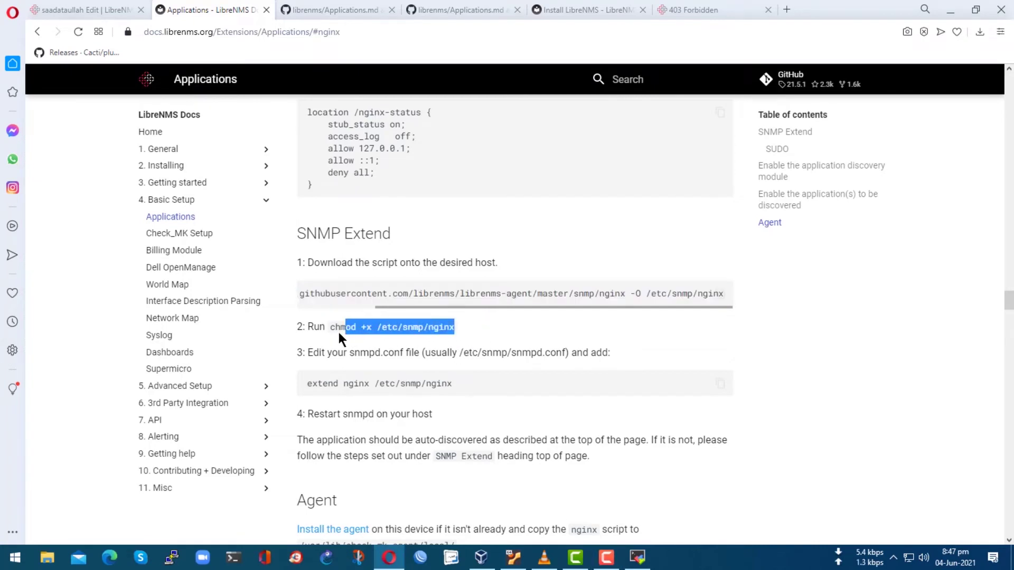
right_click(328, 332)
click(369, 379)
click(637, 557)
right_click(502, 447)
key(Return)
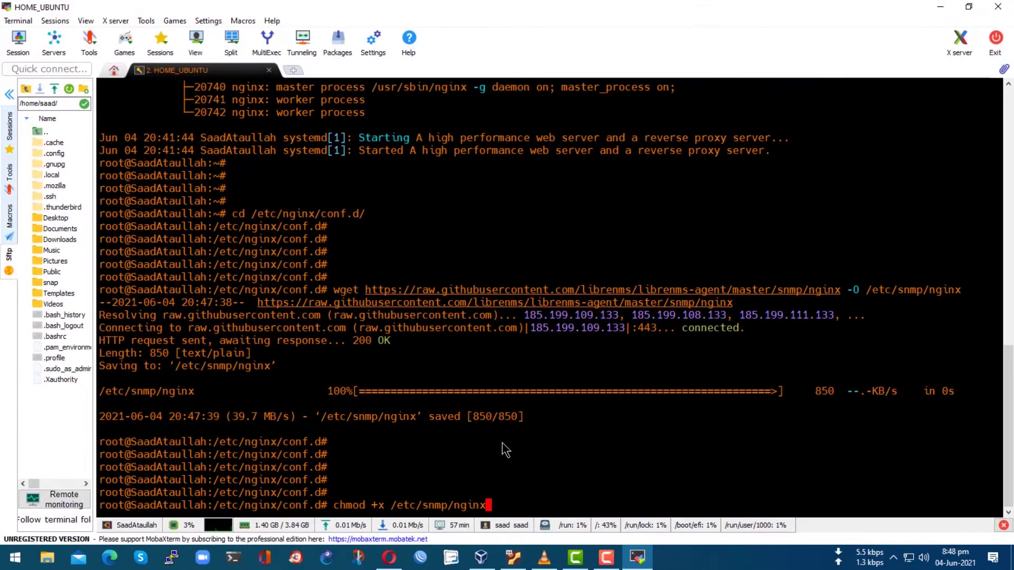
key(Return)
key(Return)
key(Return)
Reopen /etc/snmp/snmpd.conf in nano and review its community, syslocation and syscontact lines
key(alt+Tab)
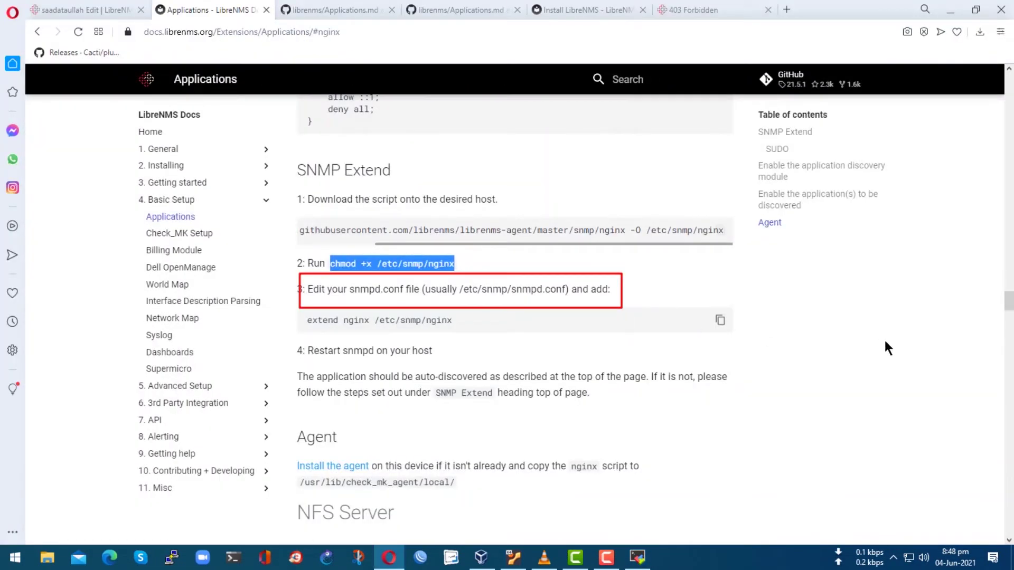
click(871, 363)
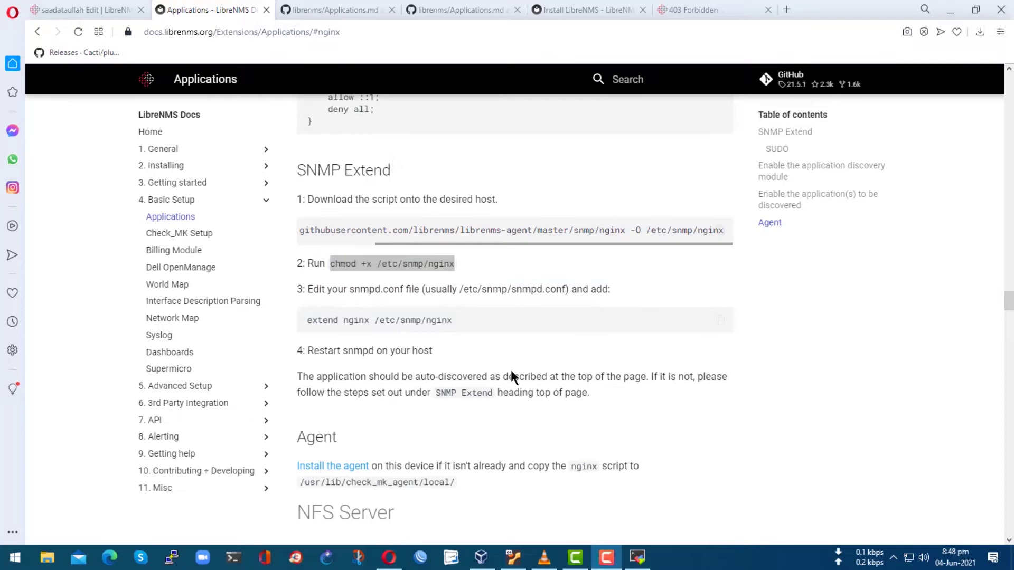
click(440, 327)
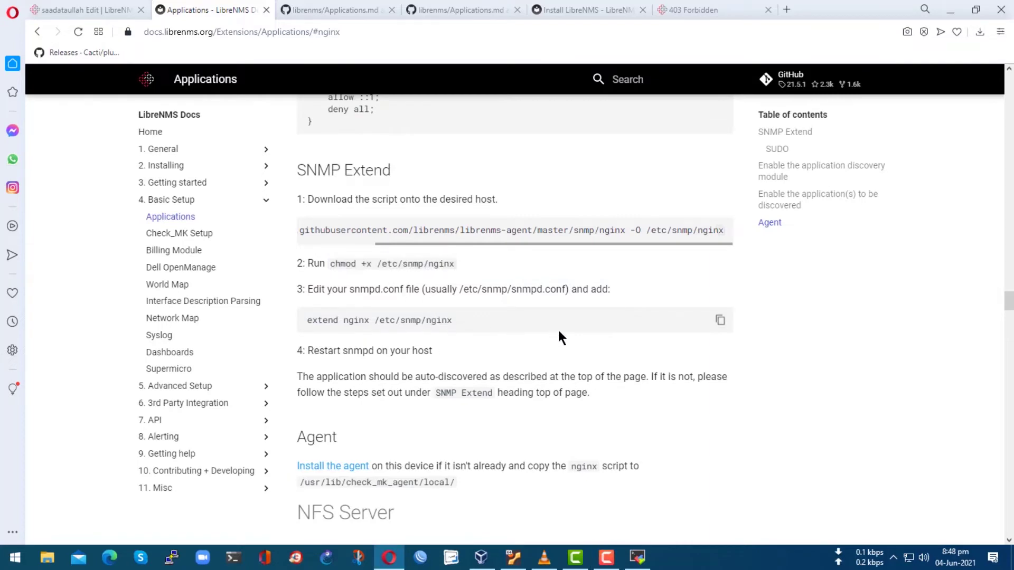
key(alt+Tab)
key(Up)
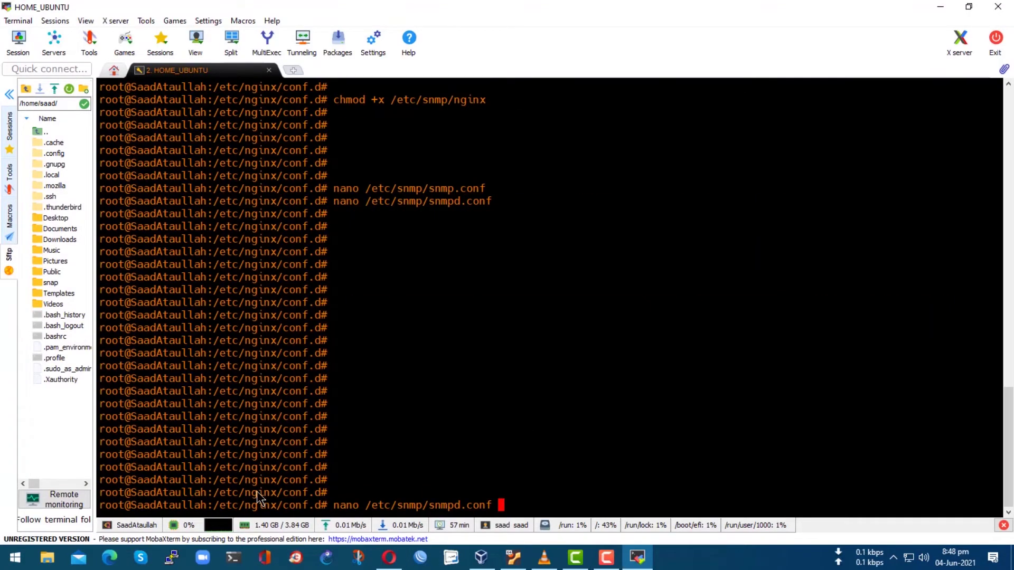
drag(280, 485, 531, 507)
key(Return)
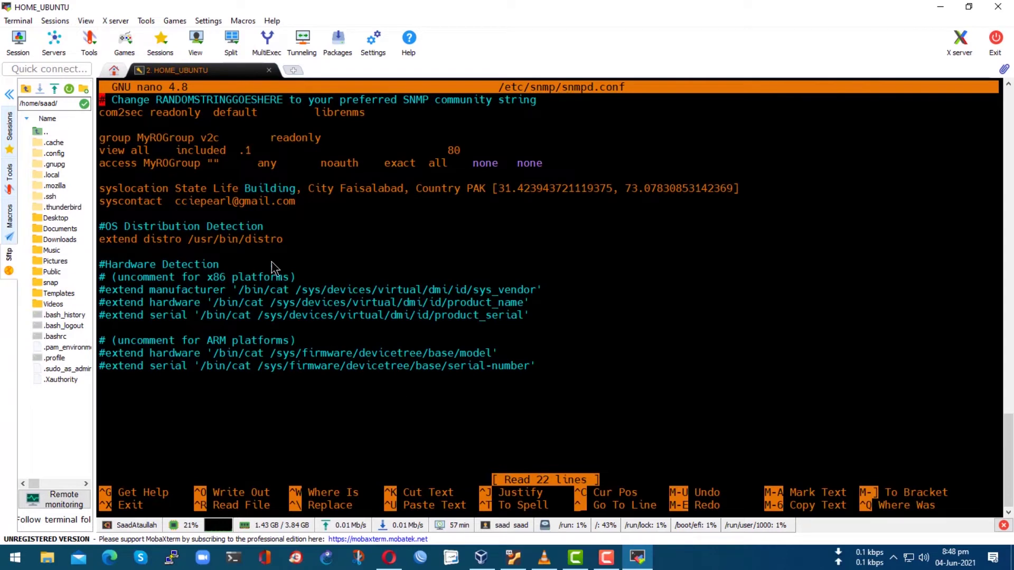
drag(527, 380, 110, 103)
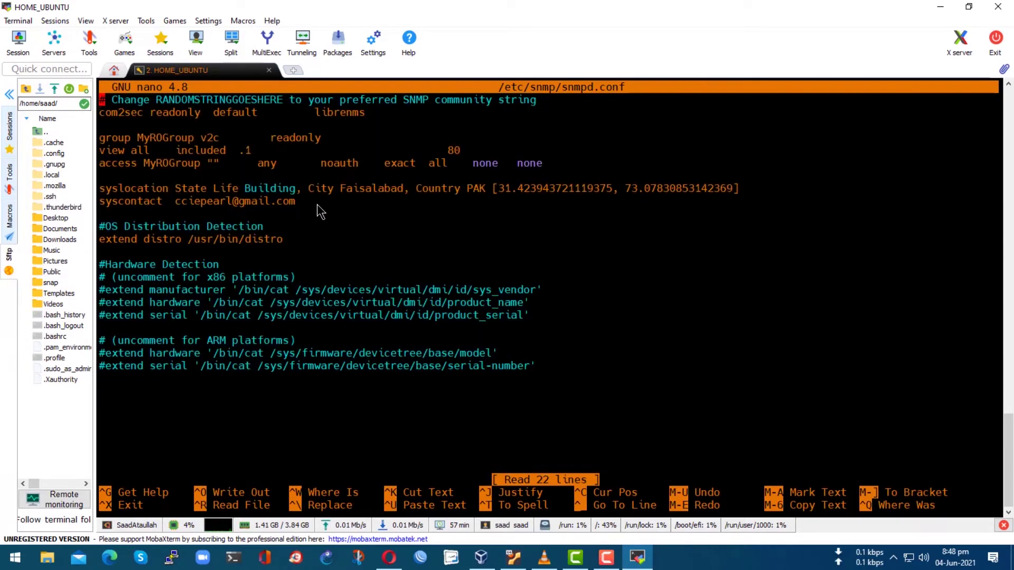
double_click(372, 113)
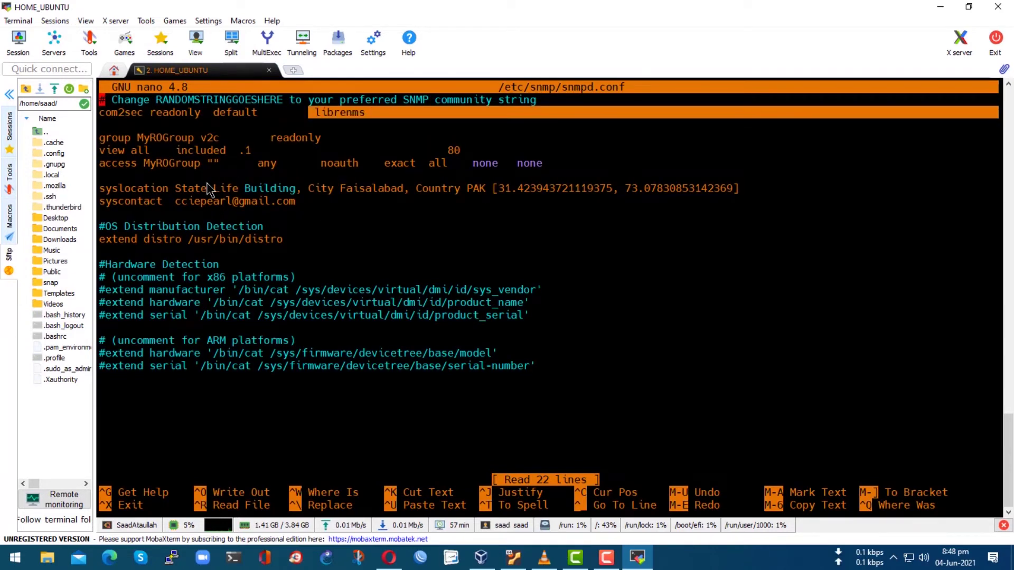
triple_click(175, 189)
click(198, 235)
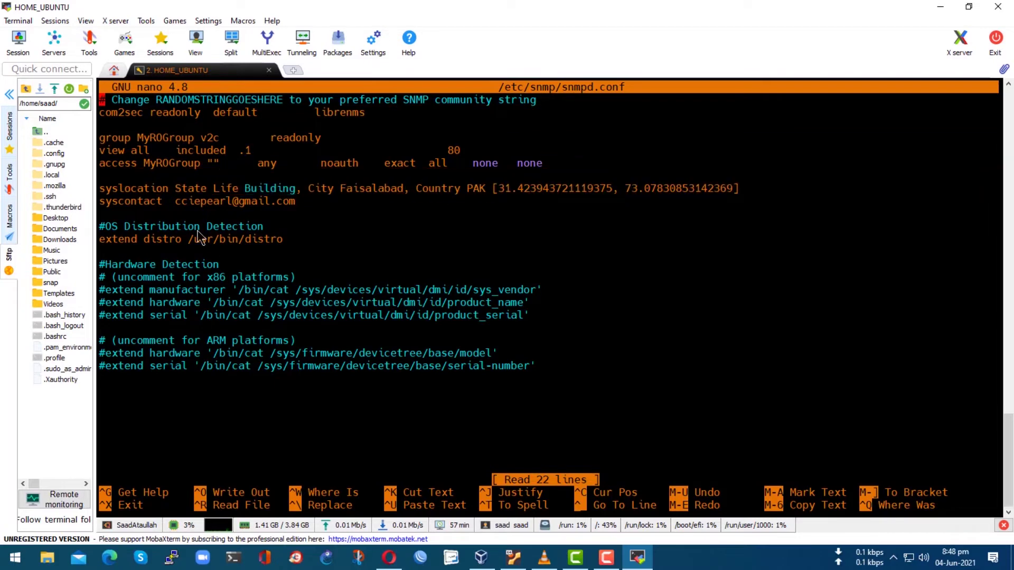
drag(170, 202, 269, 200)
Set syscontact to 'IP CORE NETWORKS' and add '#NGINX Application' with 'extend nginx /etc/snmp/nginx'
click(339, 224)
text(IP)
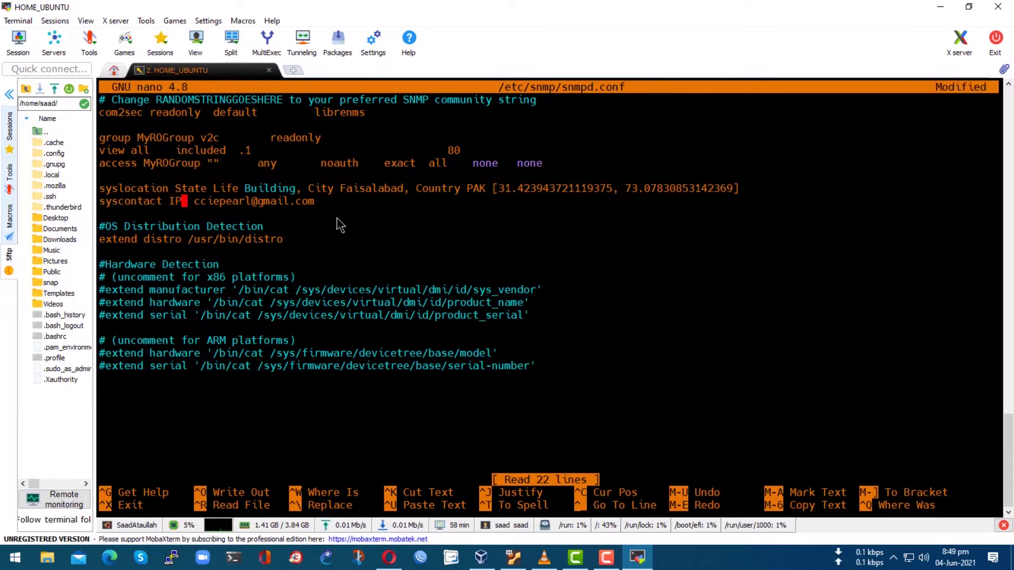
text( CORE N)
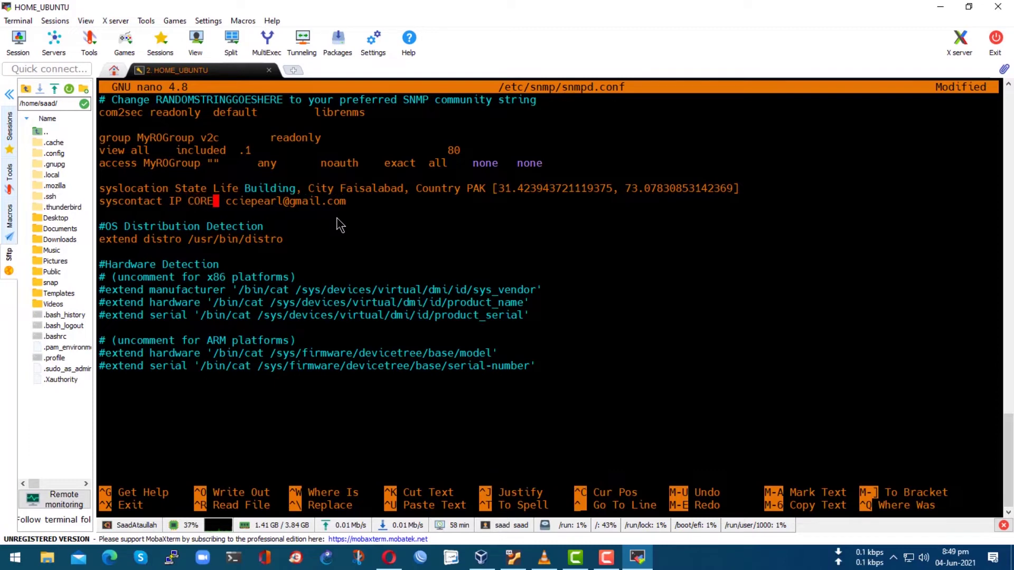
text(ETWORKS)
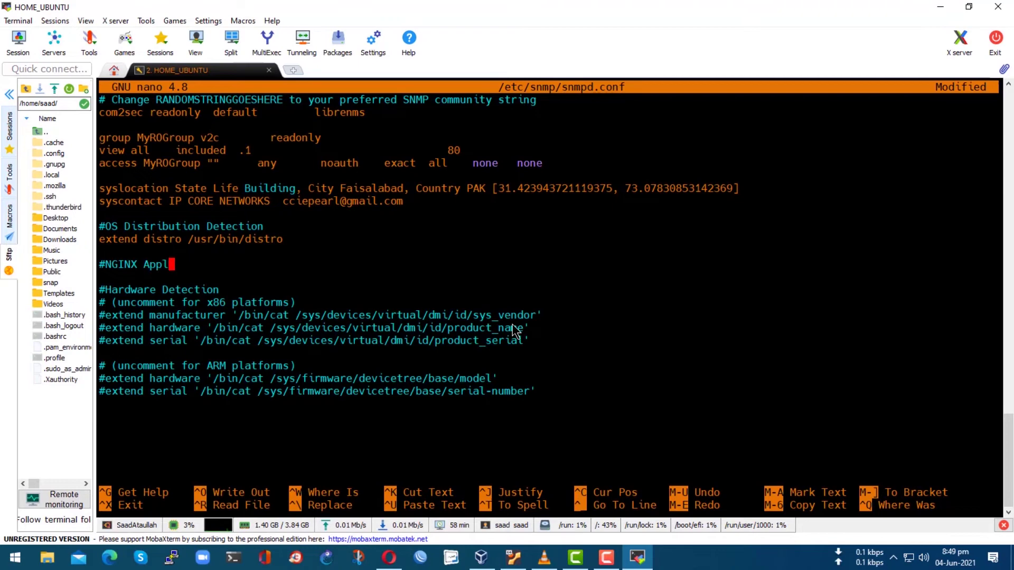
text(ication)
key(Return)
right_click(132, 293)
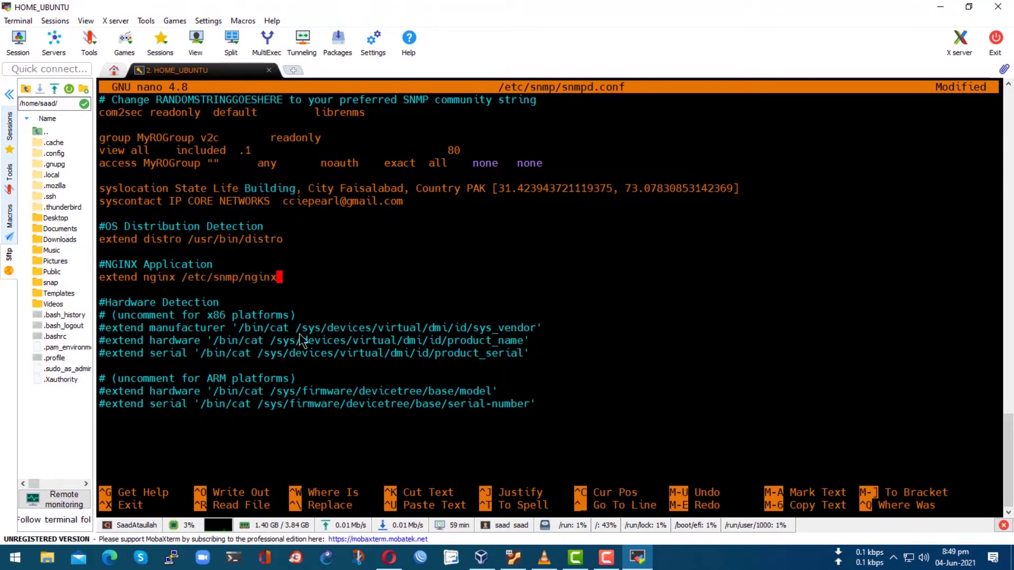
drag(248, 278, 209, 288)
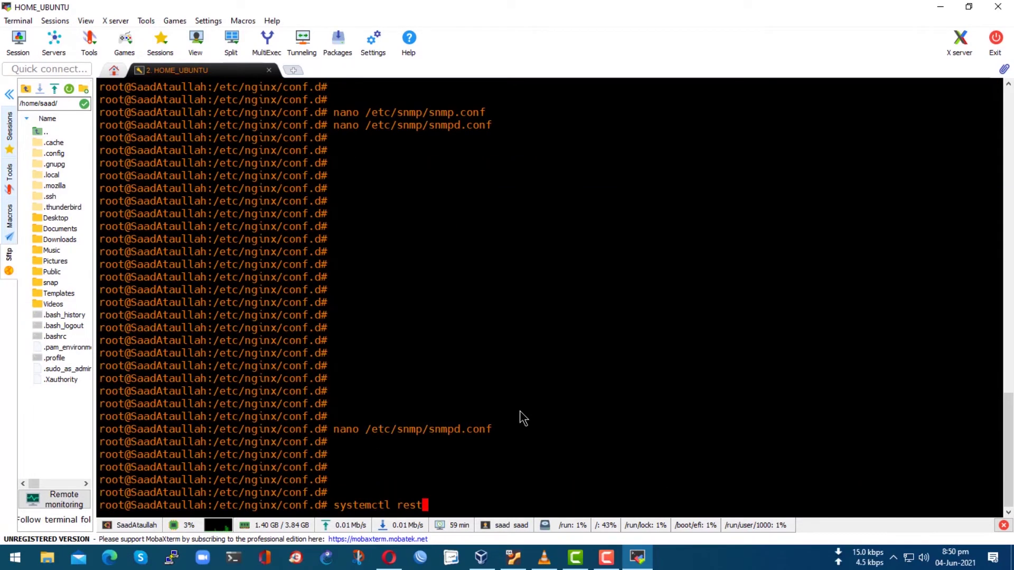
Run systemctl restart snmpd.service, tab-completing the service name
text(art snmp)
key(Tab)
key(Return)
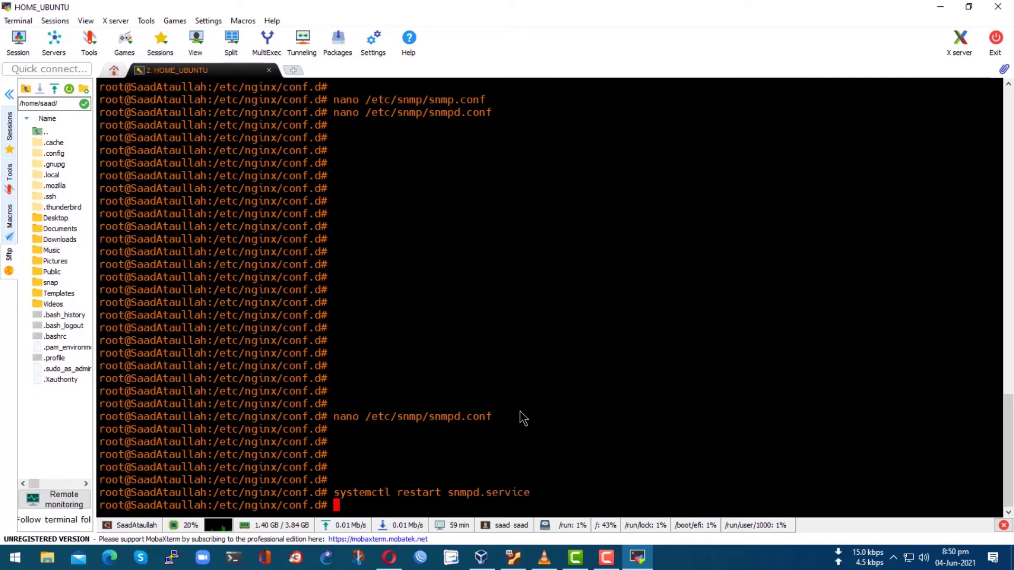
key(Return)
key(Return)
key(Return)
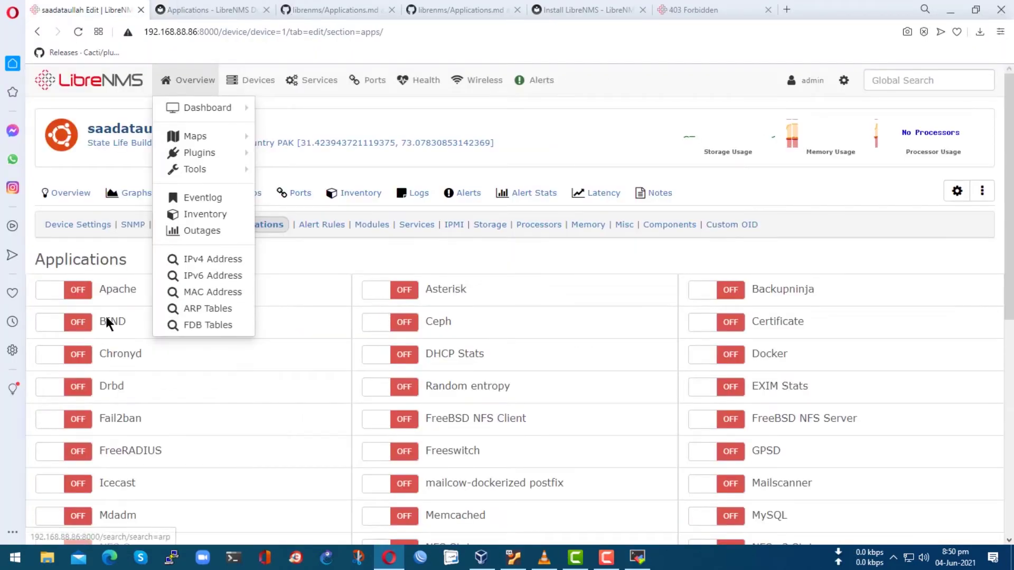
Toggle the Nginx application off and back on for the device
scroll(157, 384, down, 4)
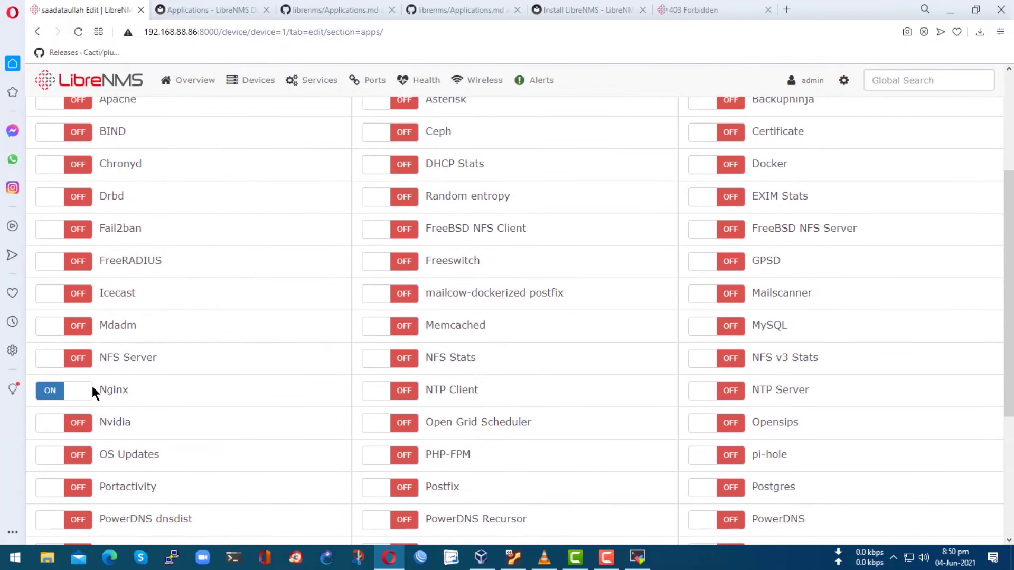
click(71, 391)
click(55, 388)
scroll(163, 372, up, 4)
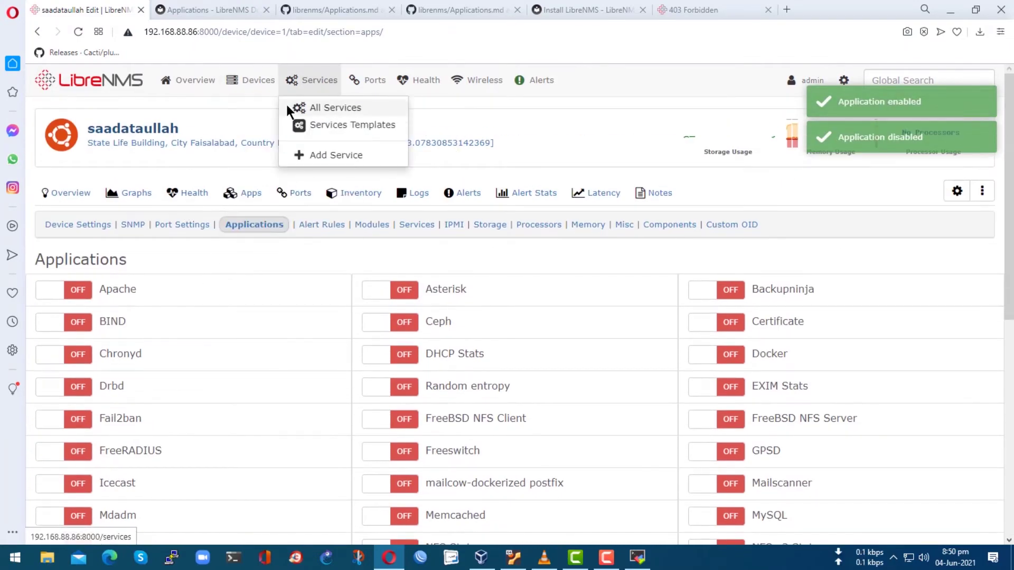
From the Server devices list, open the Ubuntu host's debug capture page, run the poller capture, then view SNMP
mouse_move(268, 118)
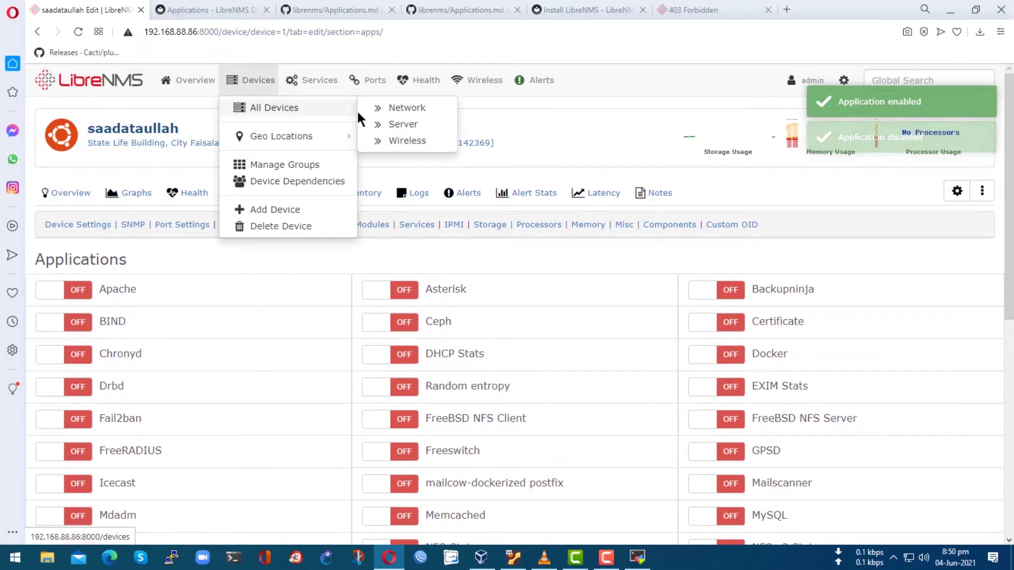
click(381, 125)
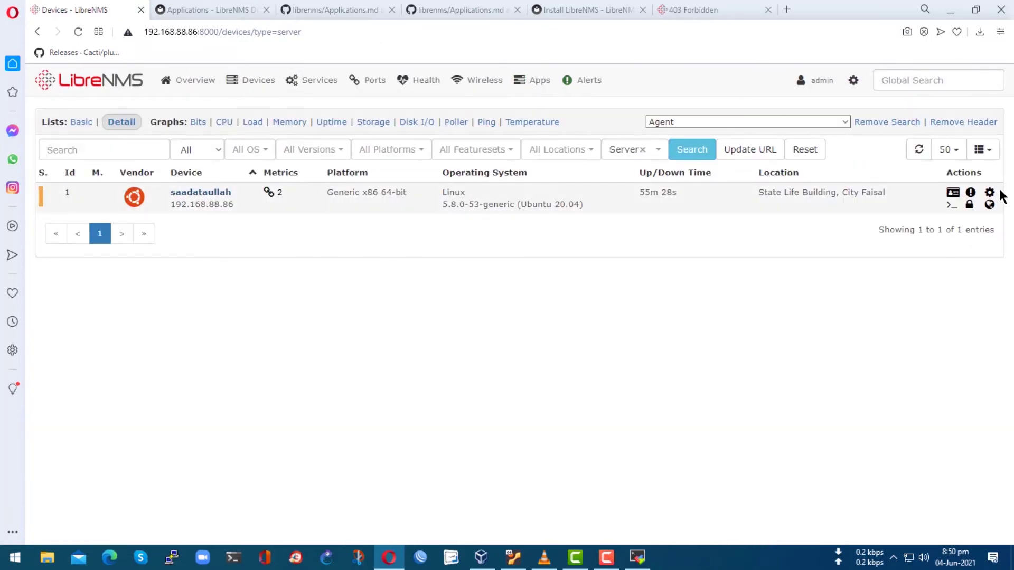
click(990, 193)
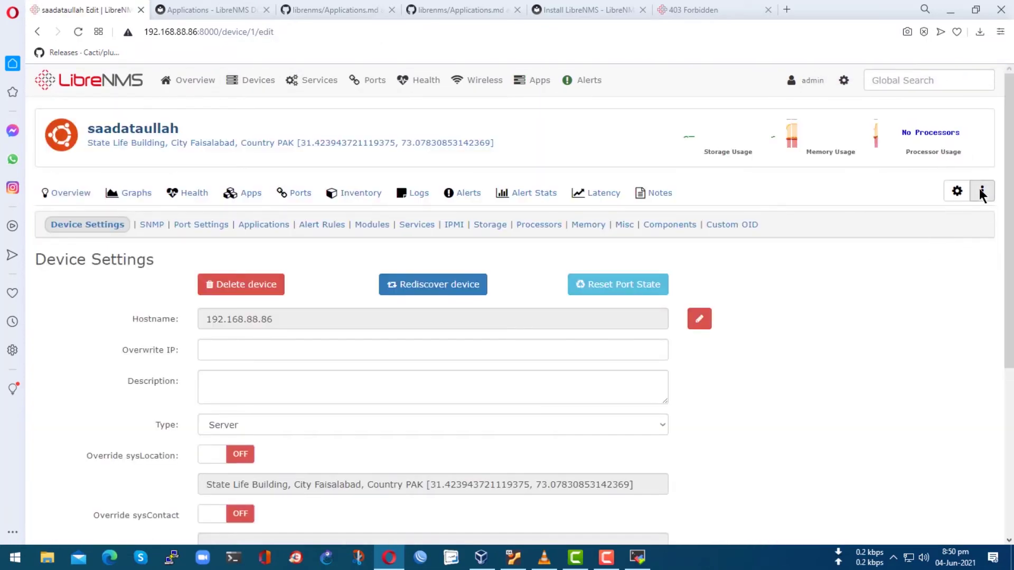
click(982, 190)
click(943, 262)
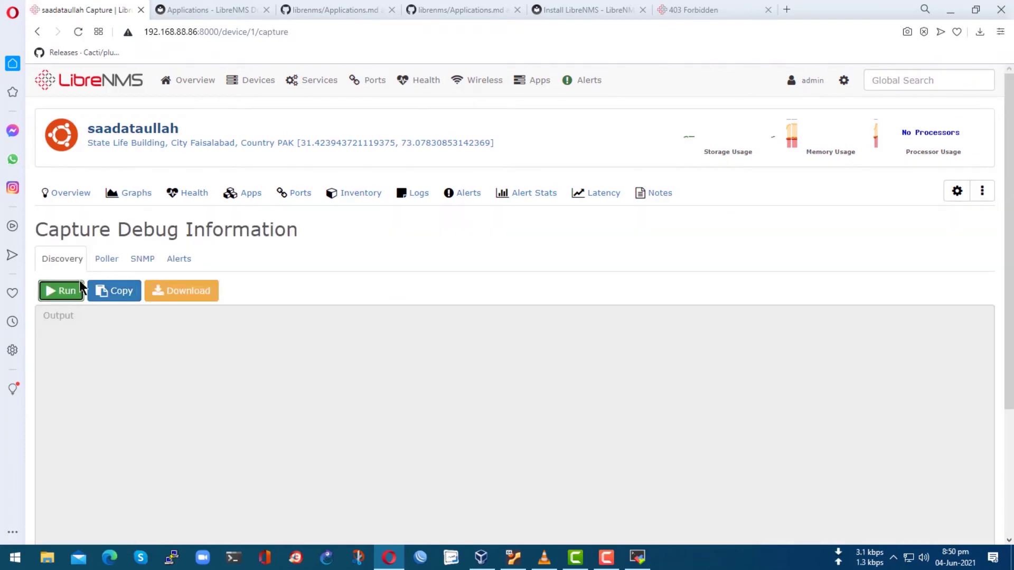
click(105, 258)
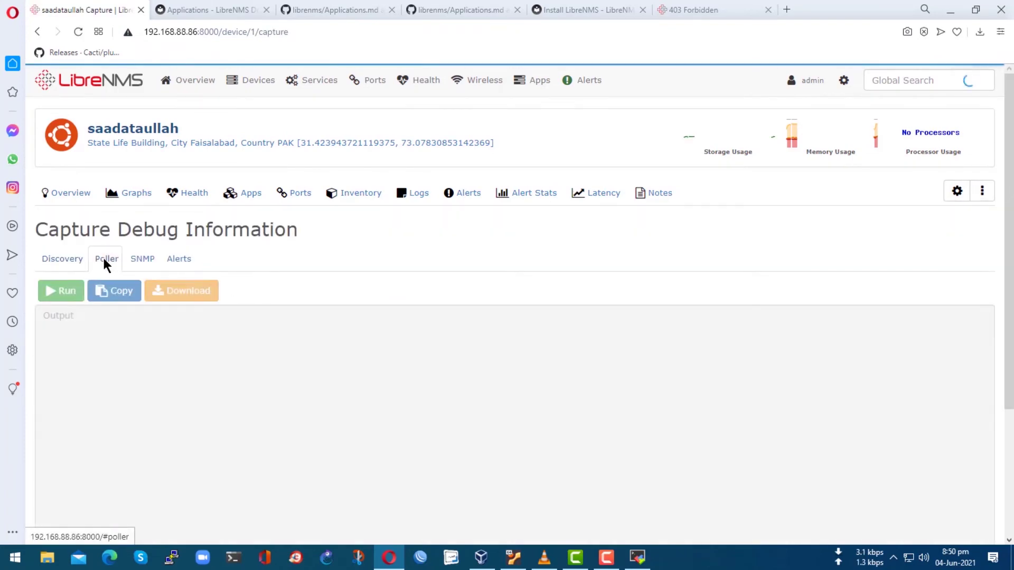
click(83, 290)
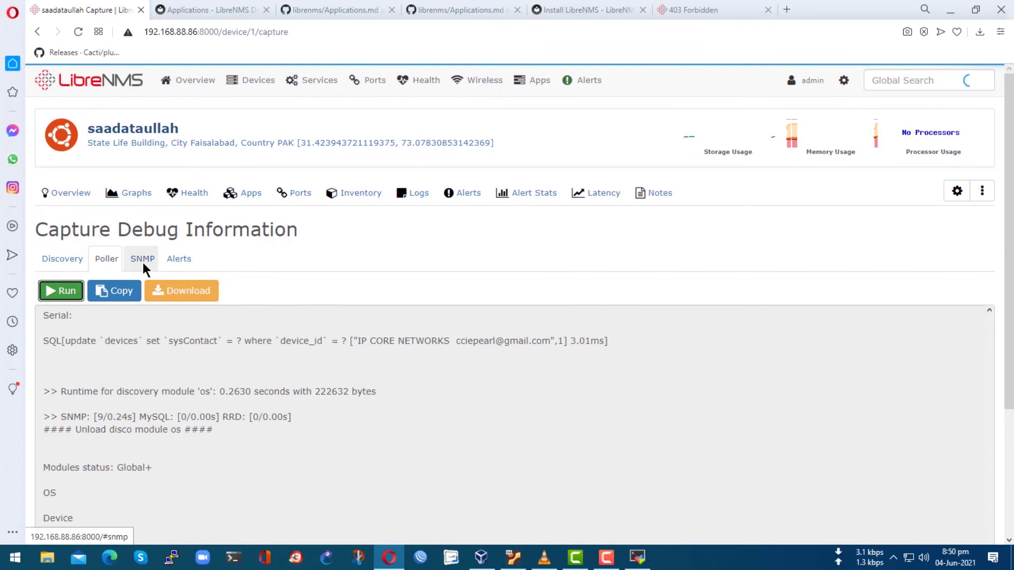
click(142, 260)
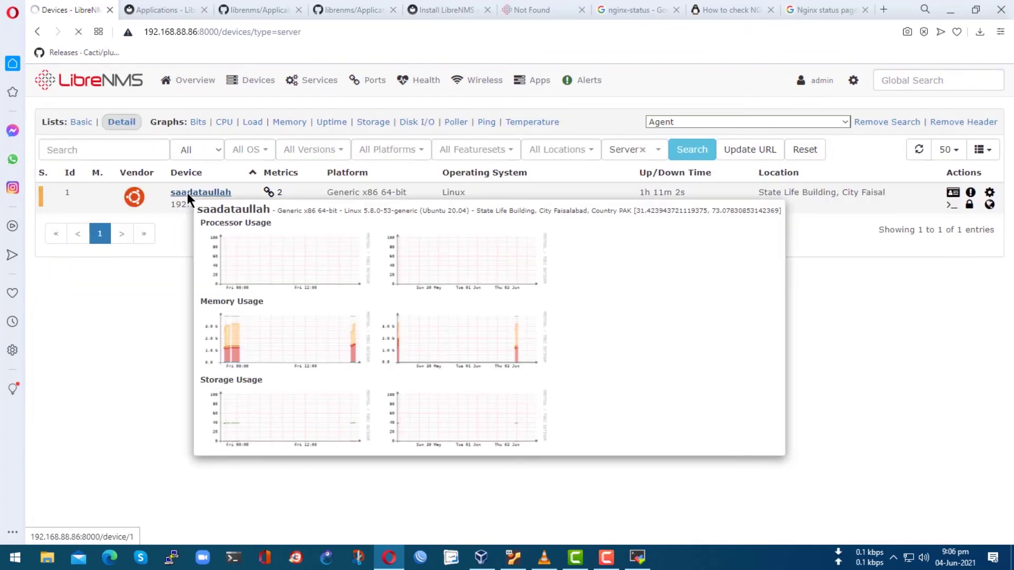
Open the Ubuntu server's Apps graphs and check the Applications discovery module's global Disabled status
click(187, 192)
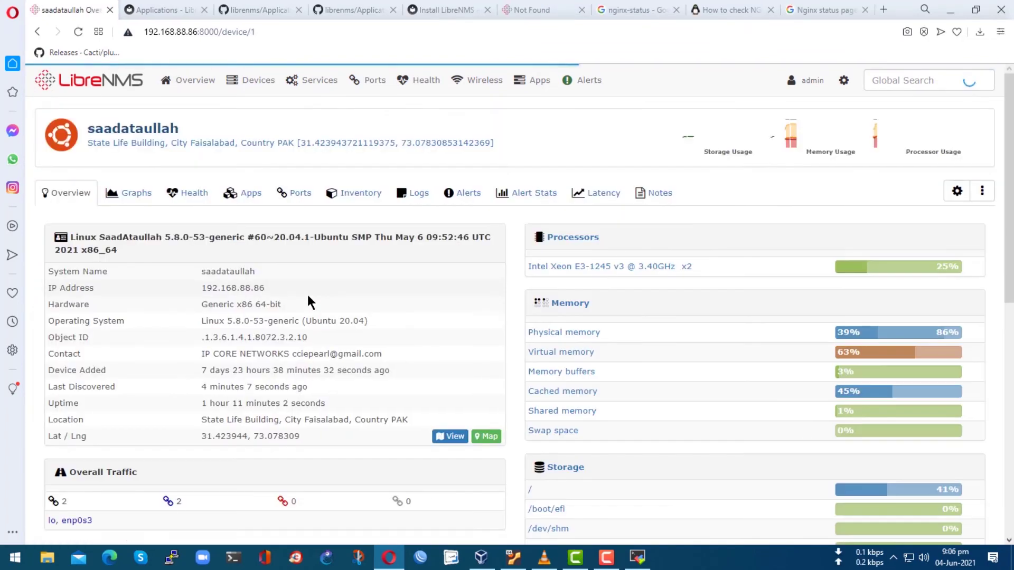
click(242, 132)
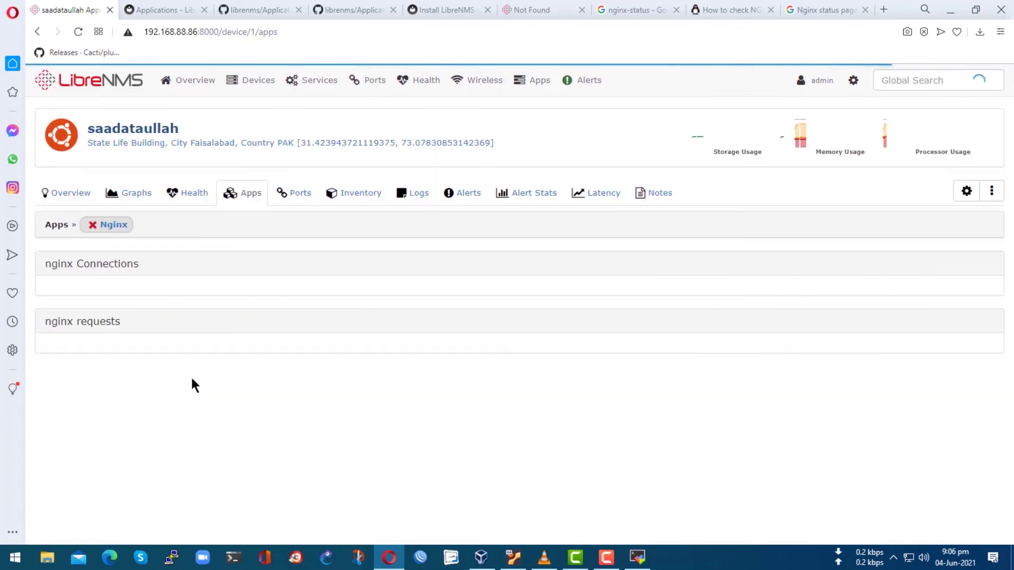
mouse_move(192, 379)
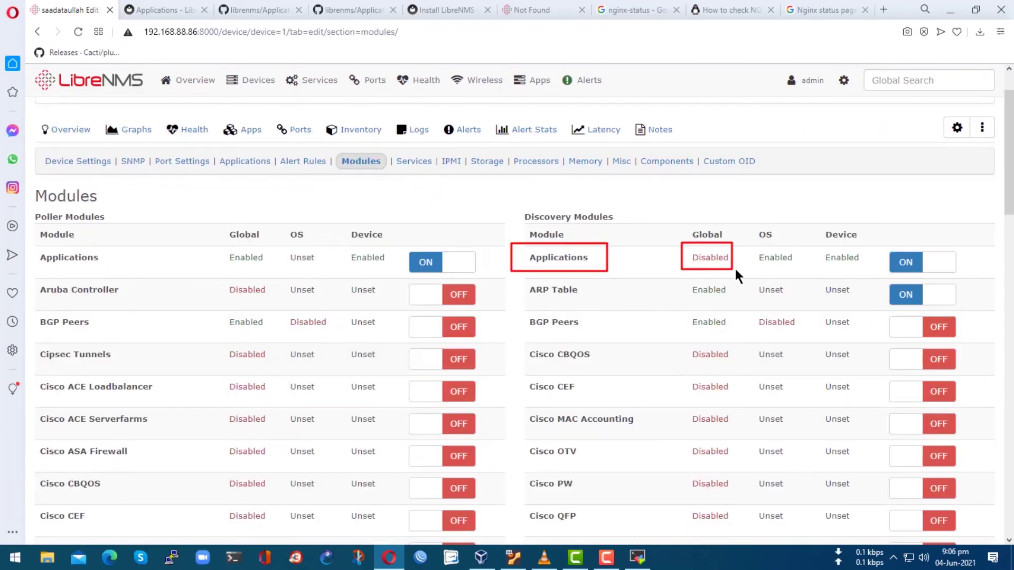
drag(662, 238, 735, 276)
drag(650, 234, 736, 275)
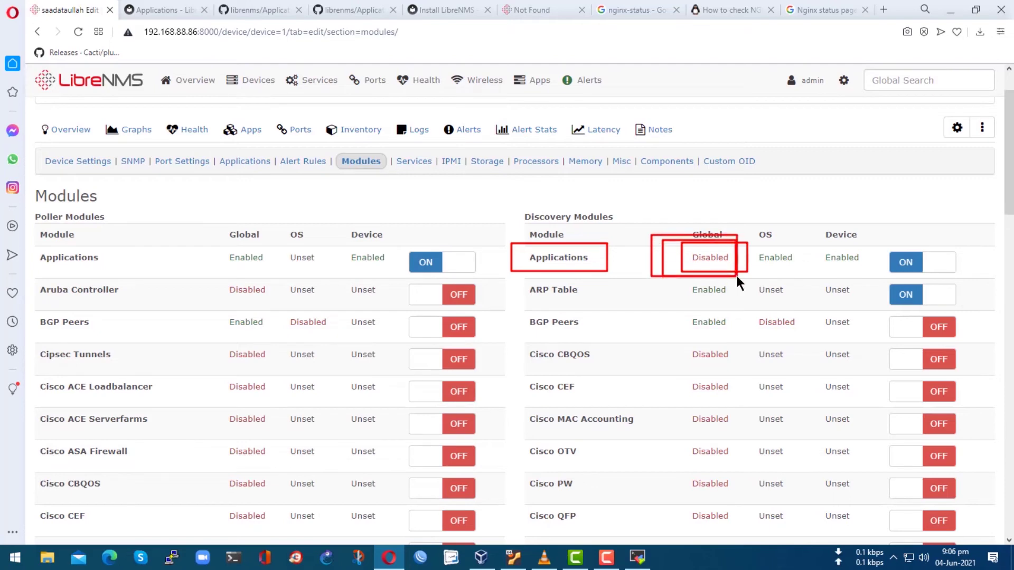
scroll(807, 117, up, 2)
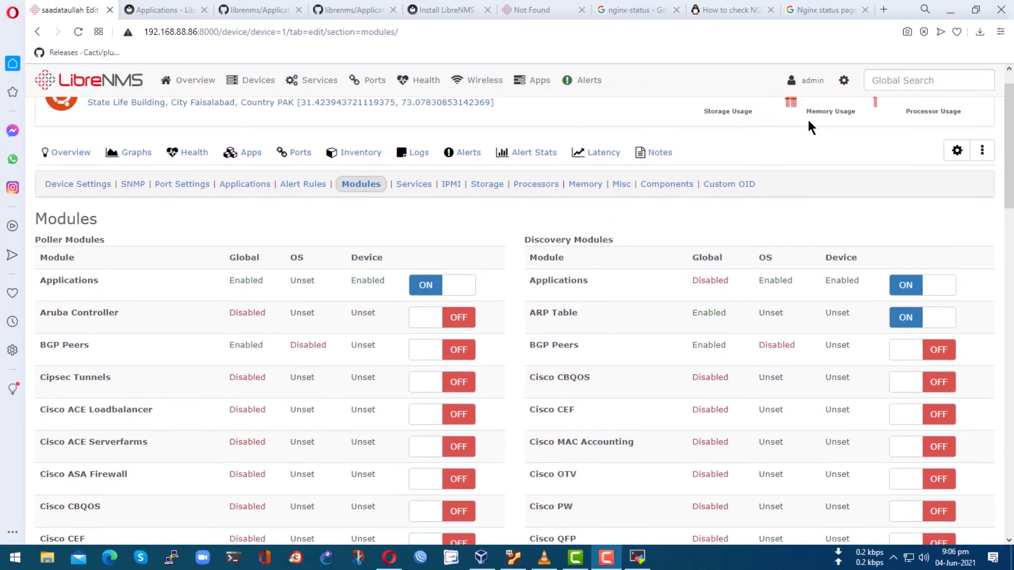
Switch on Applications under Global Settings > Discovery > Discovery Modules, then list All Devices
click(843, 80)
click(829, 108)
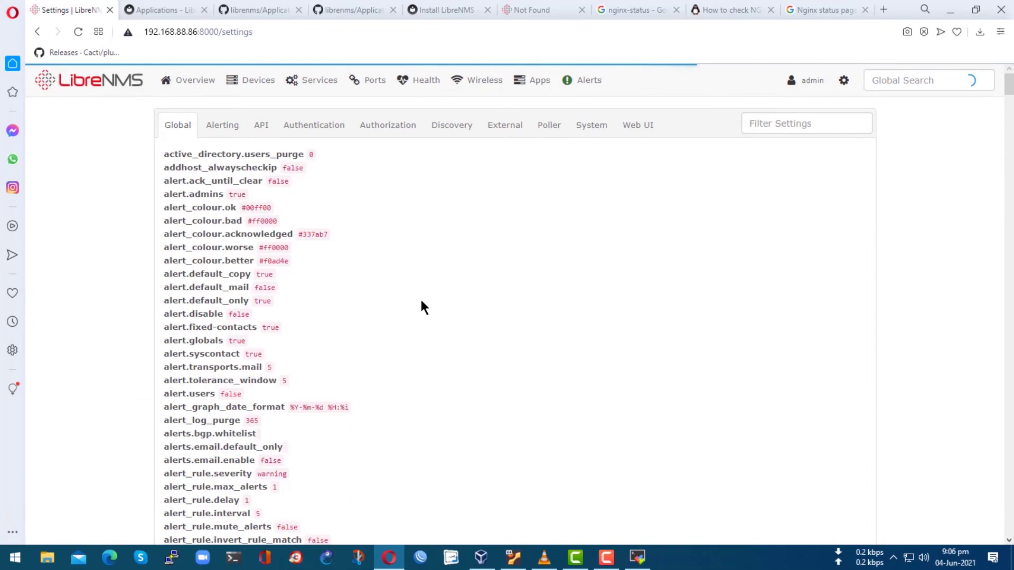
click(455, 125)
click(217, 168)
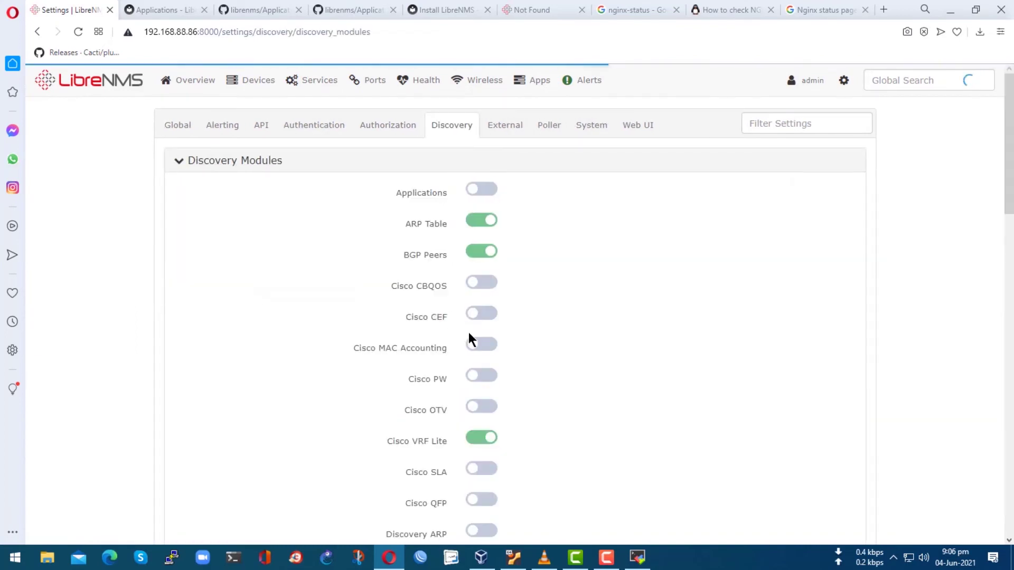
drag(415, 199, 577, 213)
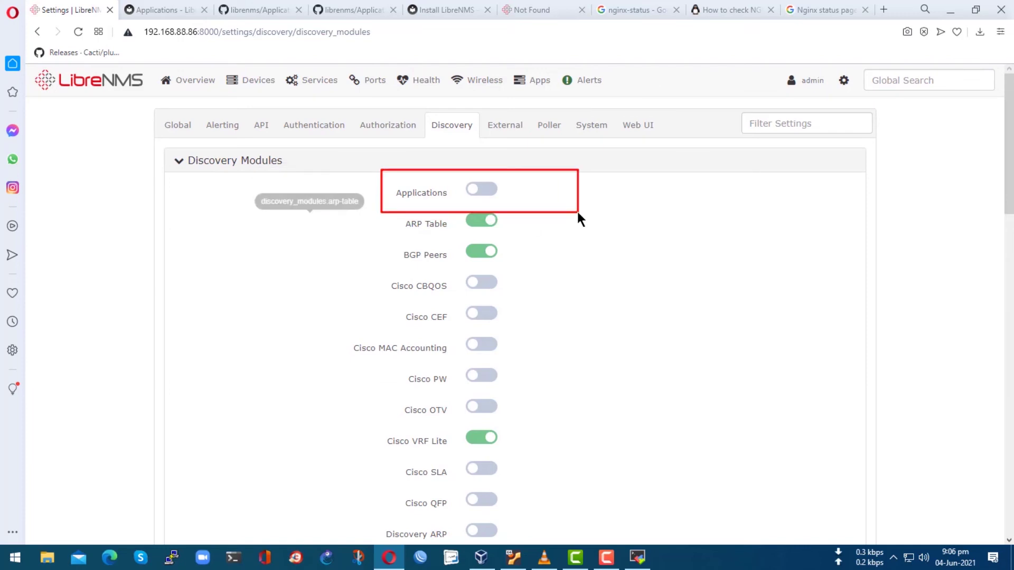
click(489, 189)
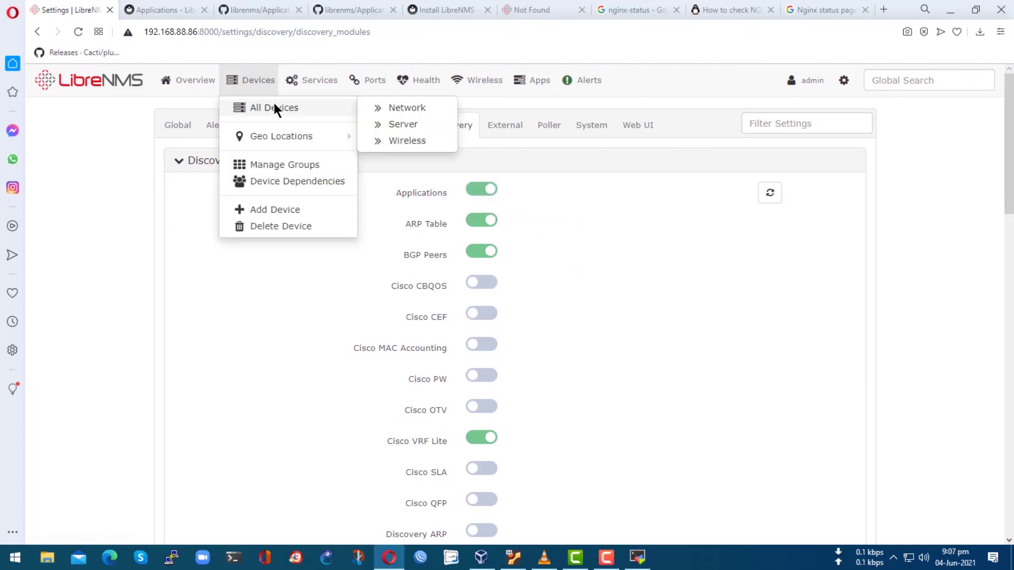
click(275, 107)
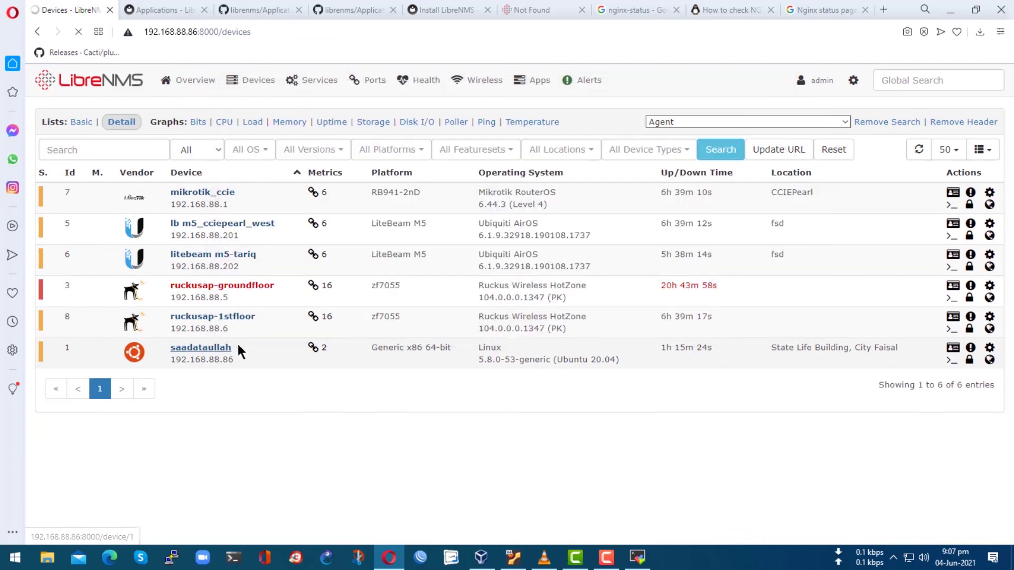
View the Ubuntu server's nginx app graphs, then run the Discovery, Poller and SNMP debug captures
click(238, 348)
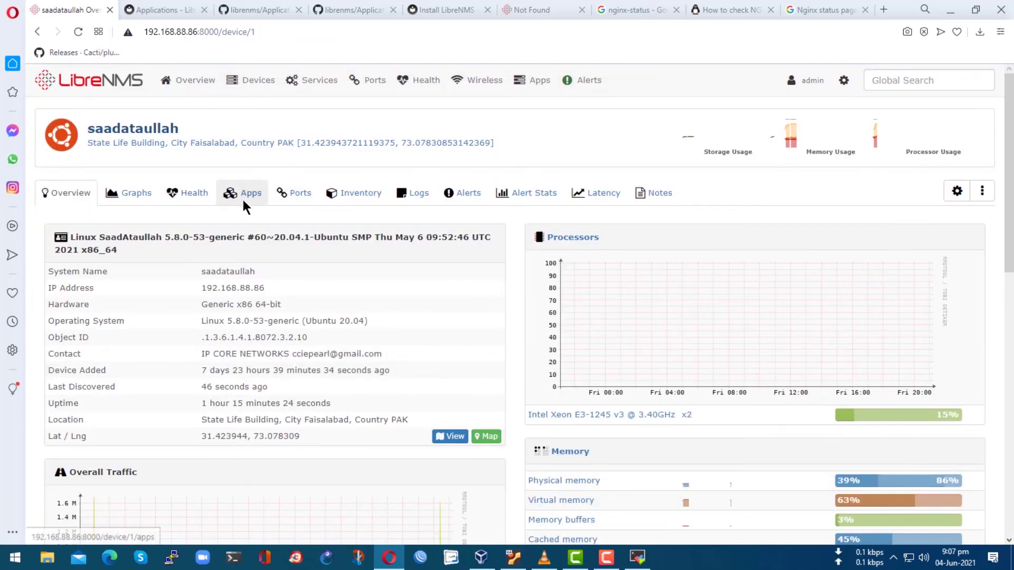
click(250, 196)
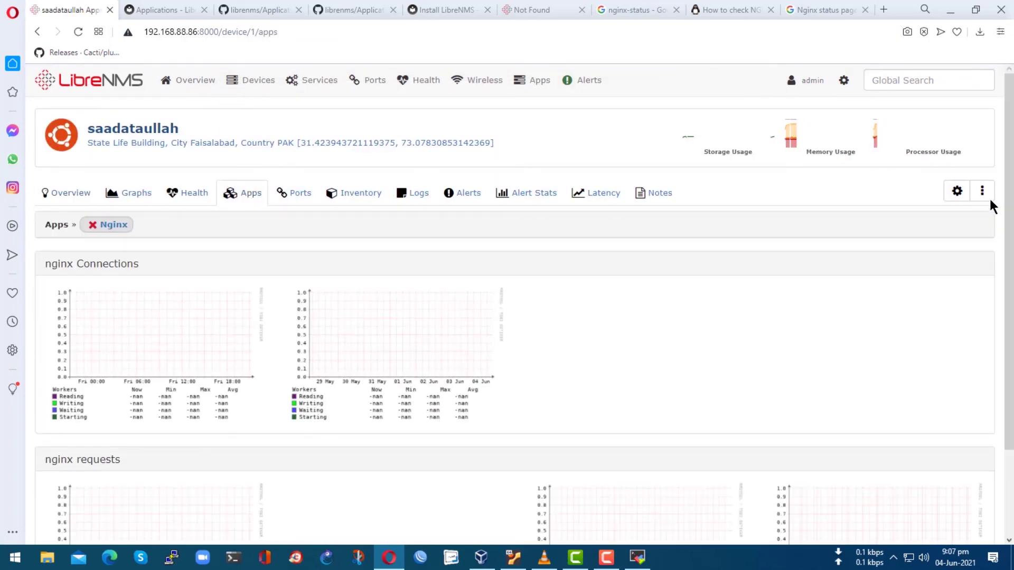
click(983, 193)
click(943, 267)
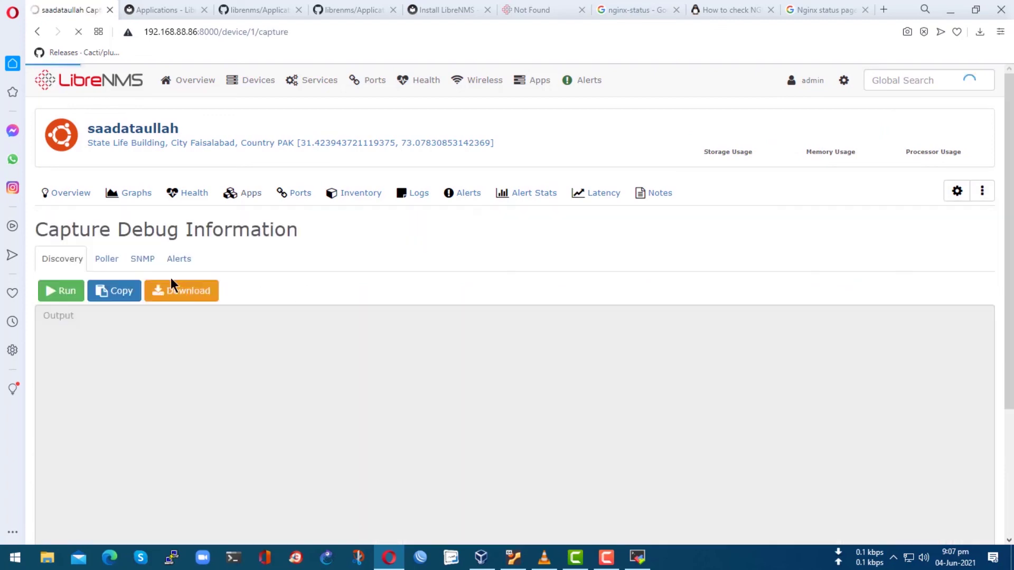
click(74, 292)
click(115, 254)
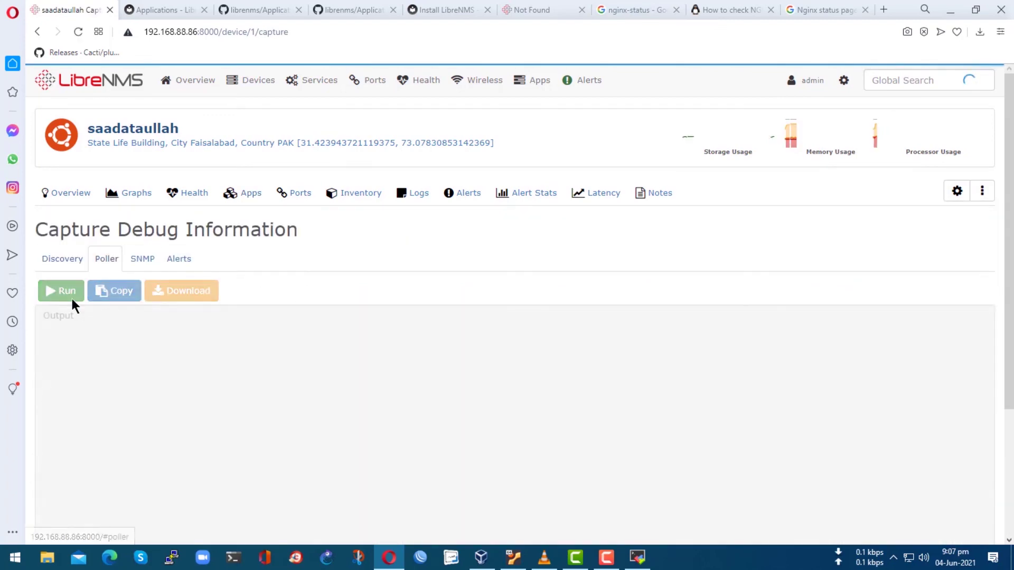
click(139, 258)
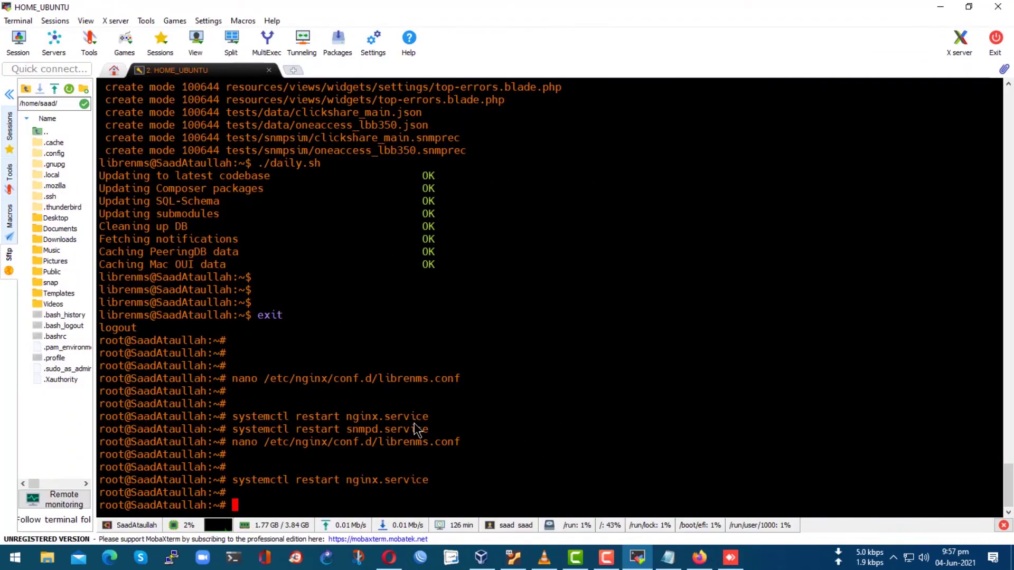
Run nginx -t and confirm the configuration syntax is ok
key(Return)
key(Return)
key(Return)
key(Return)
key(Return)
key(Return)
key(Return)
key(Return)
key(Return)
key(Return)
key(Return)
key(Return)
key(Return)
key(Return)
key(Return)
key(Return)
key(Return)
key(Return)
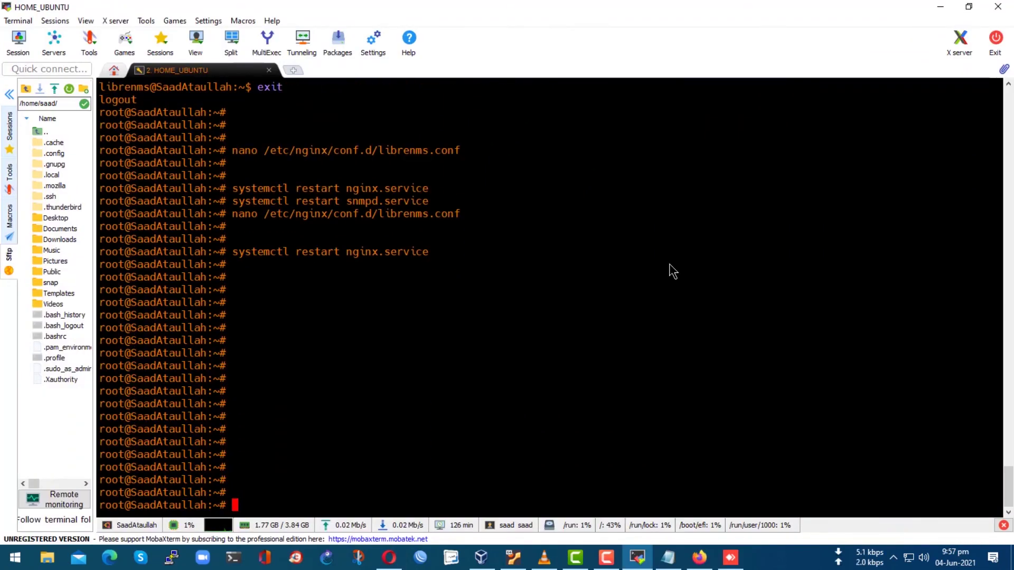
text(nginx -t)
key(Return)
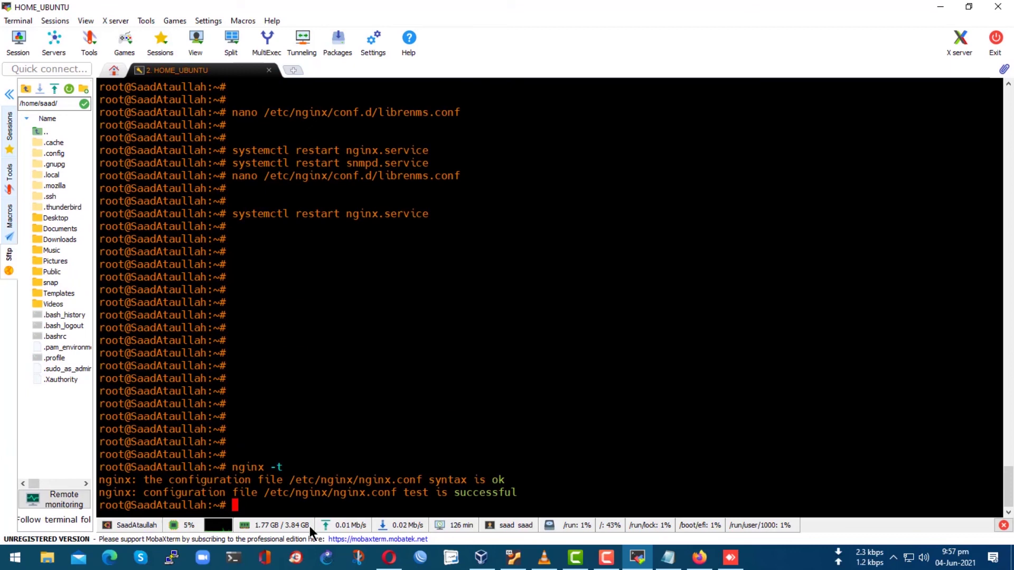
drag(510, 498, 115, 484)
Run systemctl status nginx.service to confirm nginx is active (running)
key(Return)
key(Return)
key(Return)
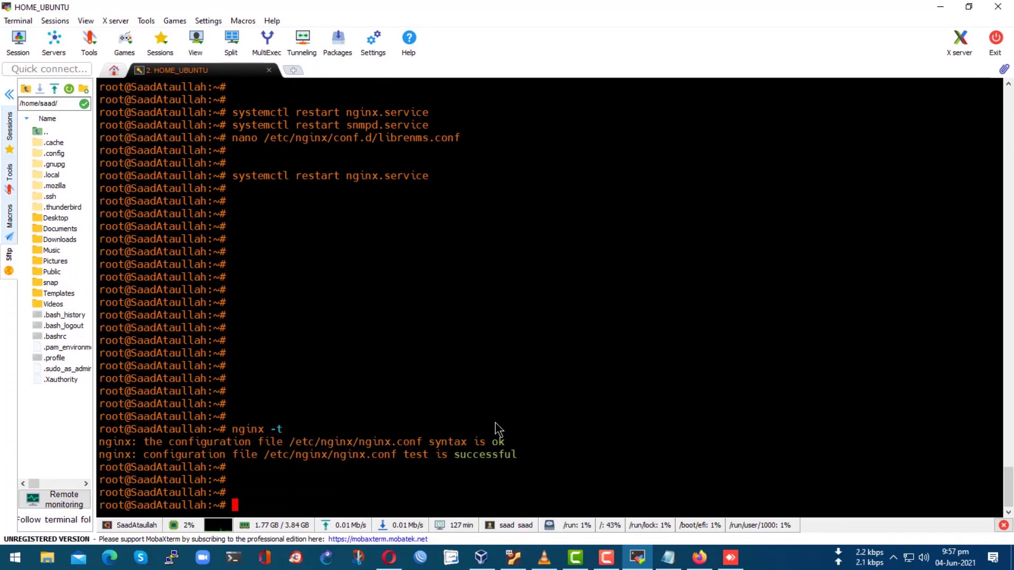
text(systemctl sta)
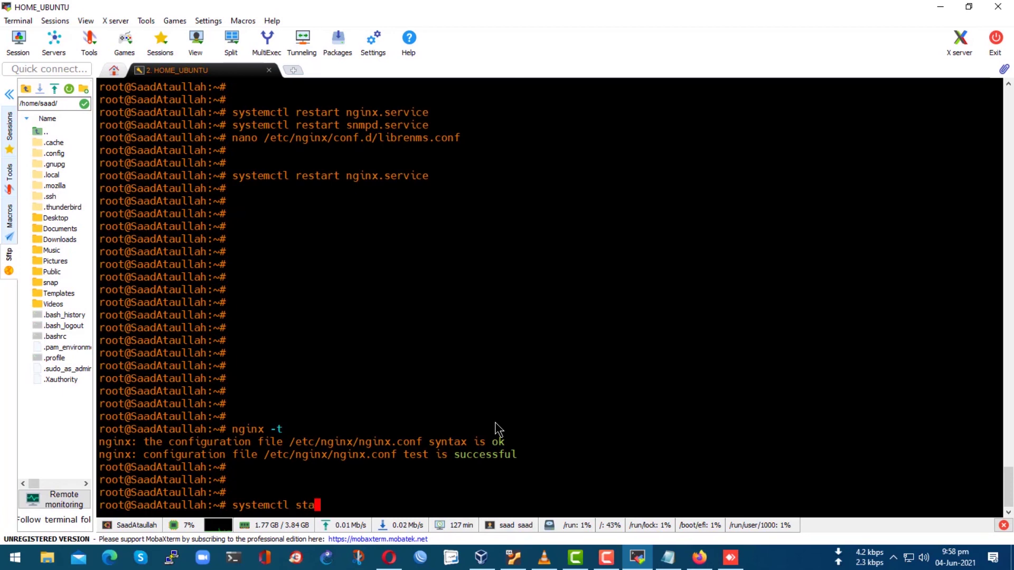
text(tus nginx.service)
key(Return)
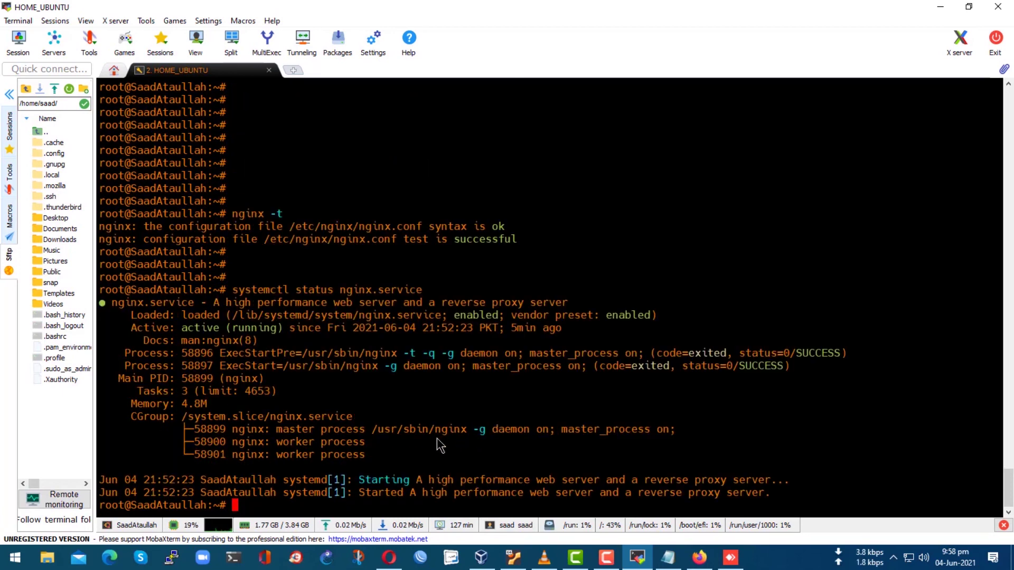